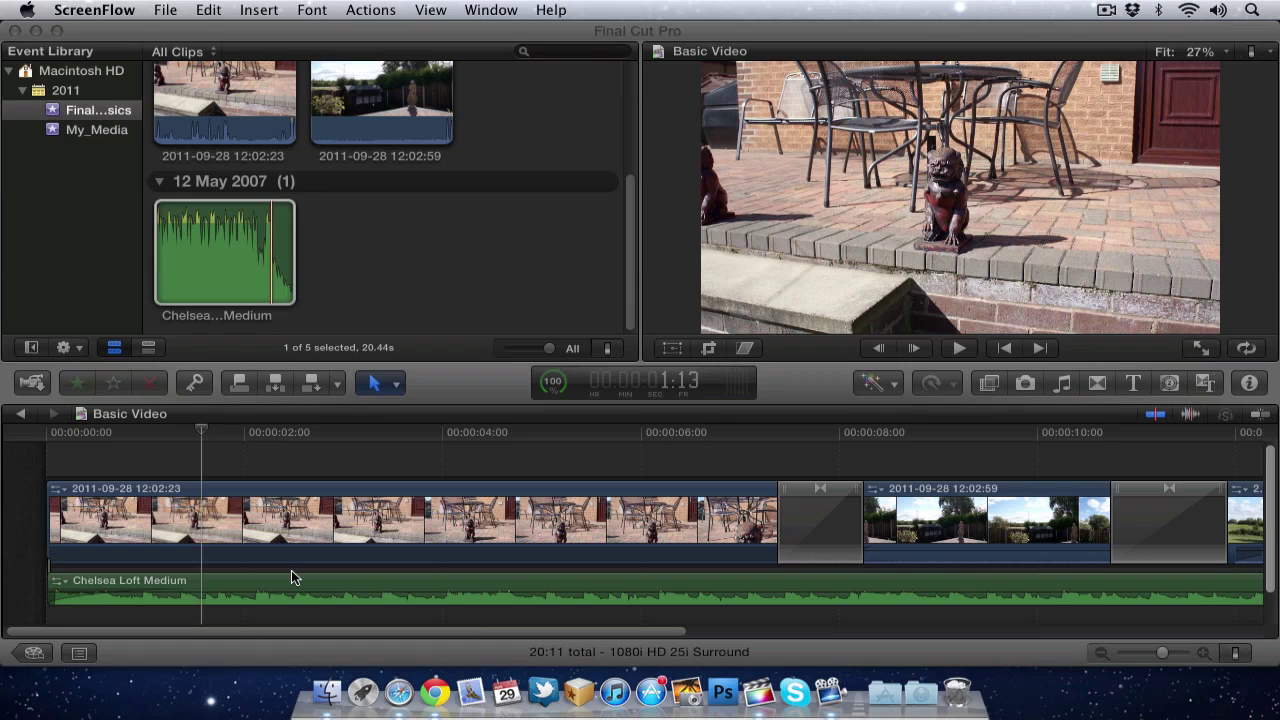
- Open the Titles browser and skim the title styles down to Drifting
{"action": "left_click", "coordinate": [1135, 388]}
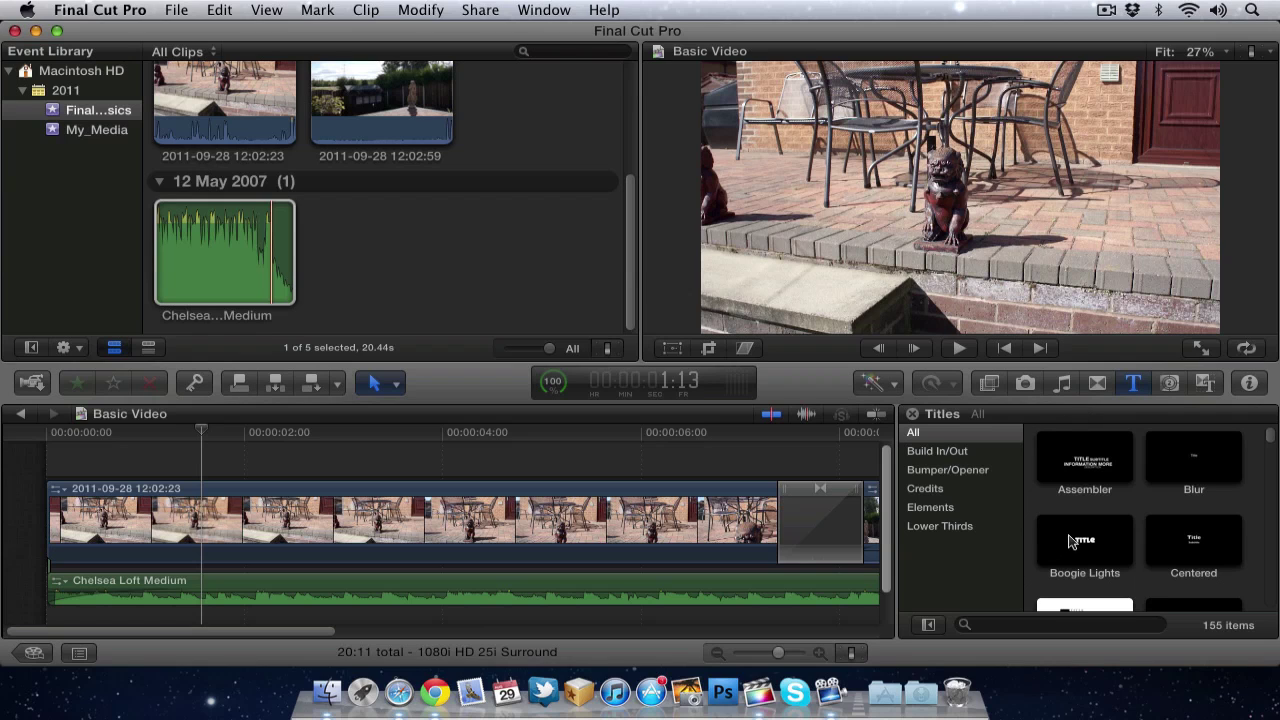
{"action": "scroll", "coordinate": [1062, 518], "scroll_direction": "down", "scroll_amount": 1}
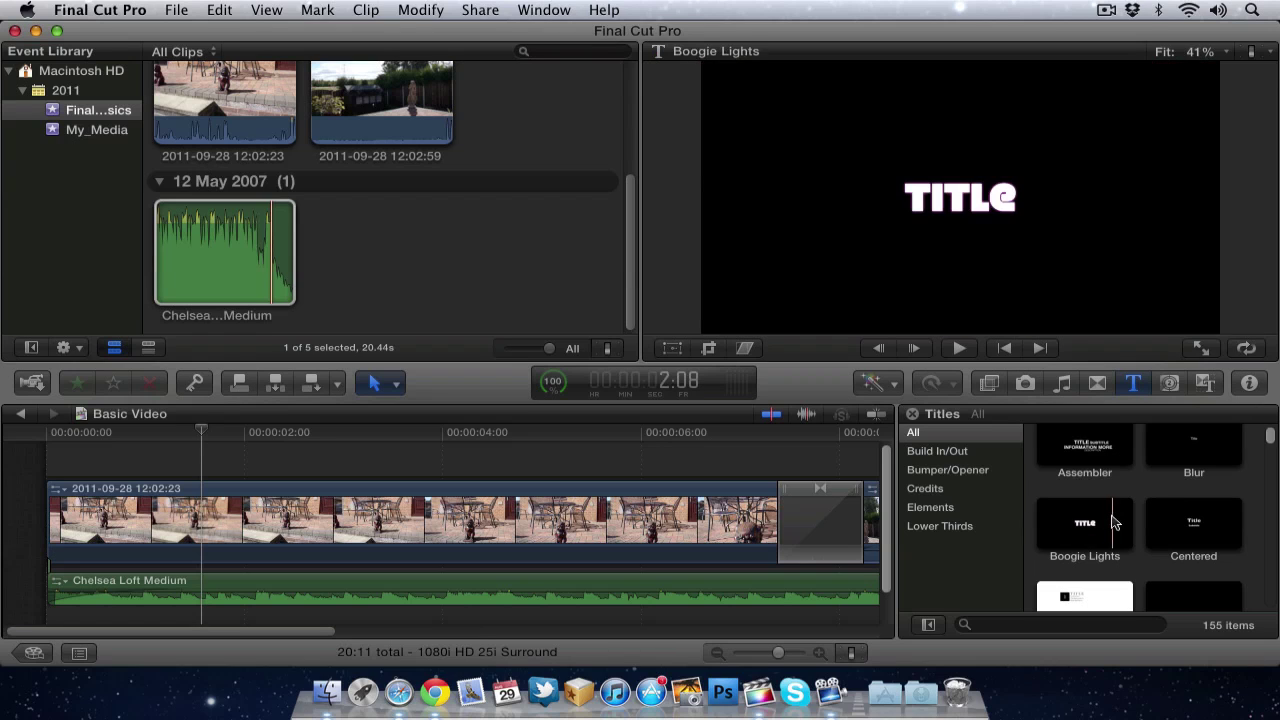
{"action": "scroll", "coordinate": [1114, 516], "scroll_direction": "up", "scroll_amount": 1}
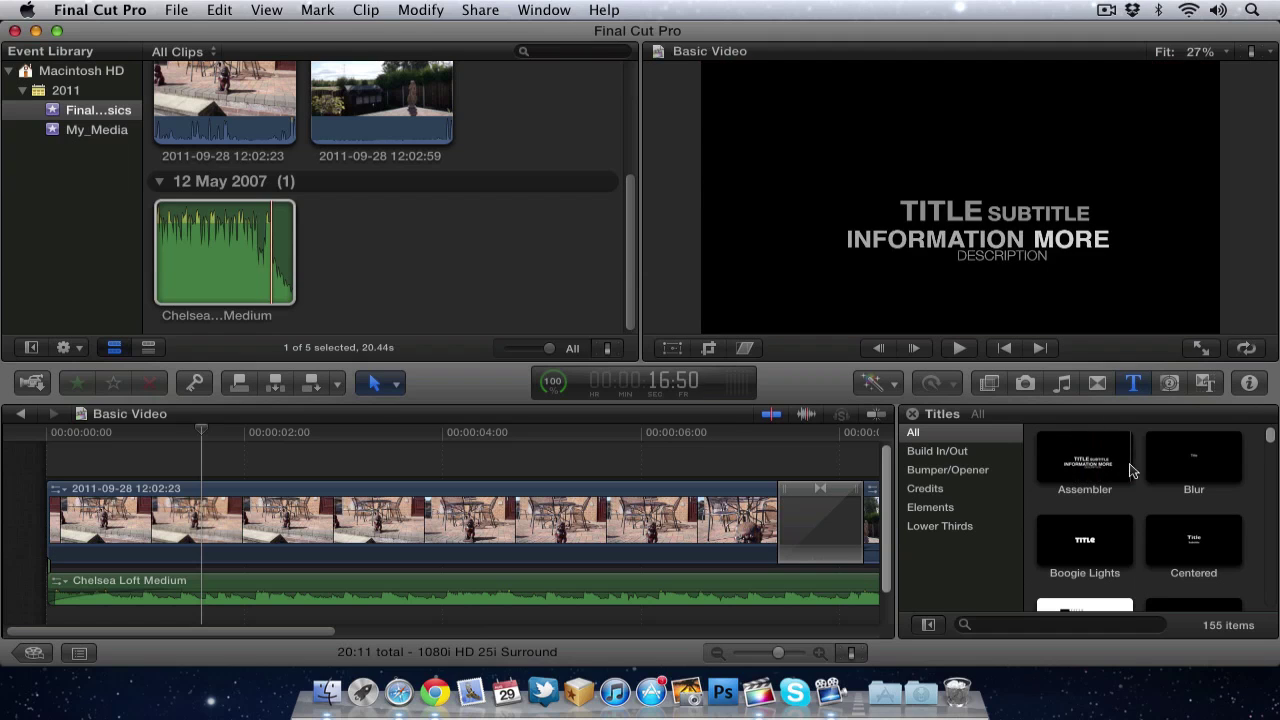
{"action": "scroll", "coordinate": [1204, 551], "scroll_direction": "down", "scroll_amount": 1}
{"action": "scroll", "coordinate": [1204, 551], "scroll_direction": "down", "scroll_amount": 7}
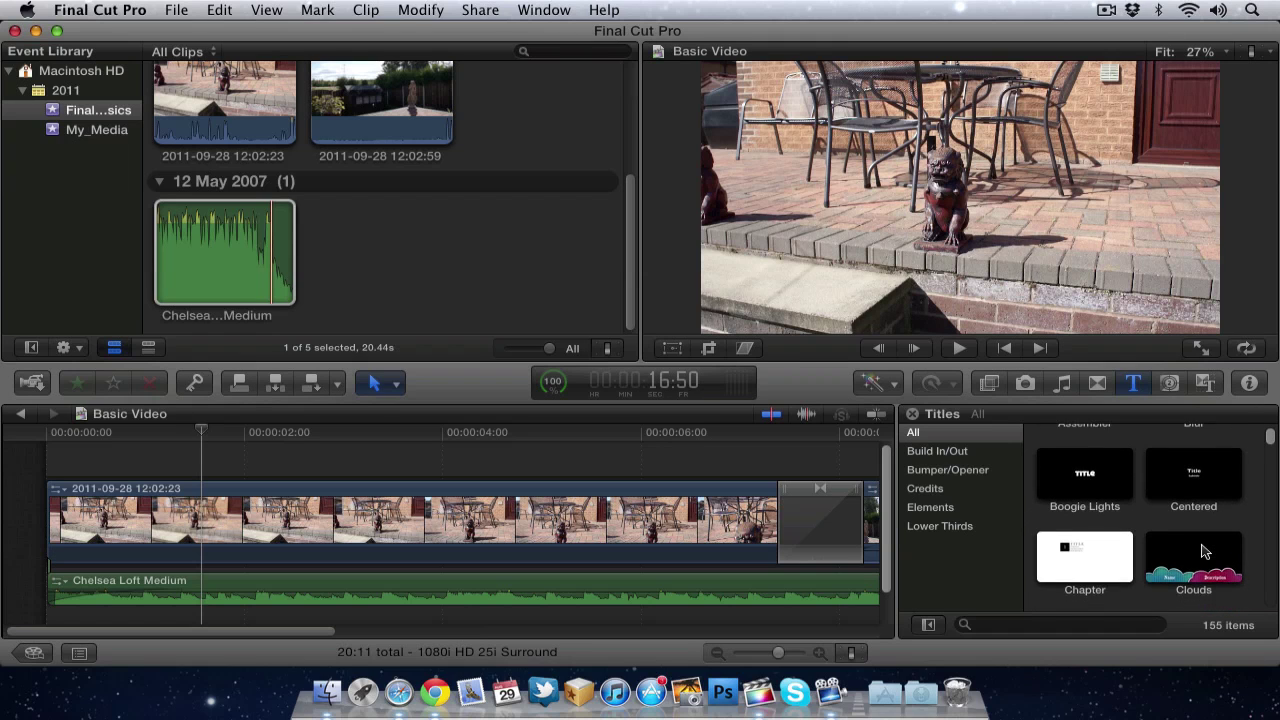
{"action": "scroll", "coordinate": [1204, 551], "scroll_direction": "down", "scroll_amount": 5}
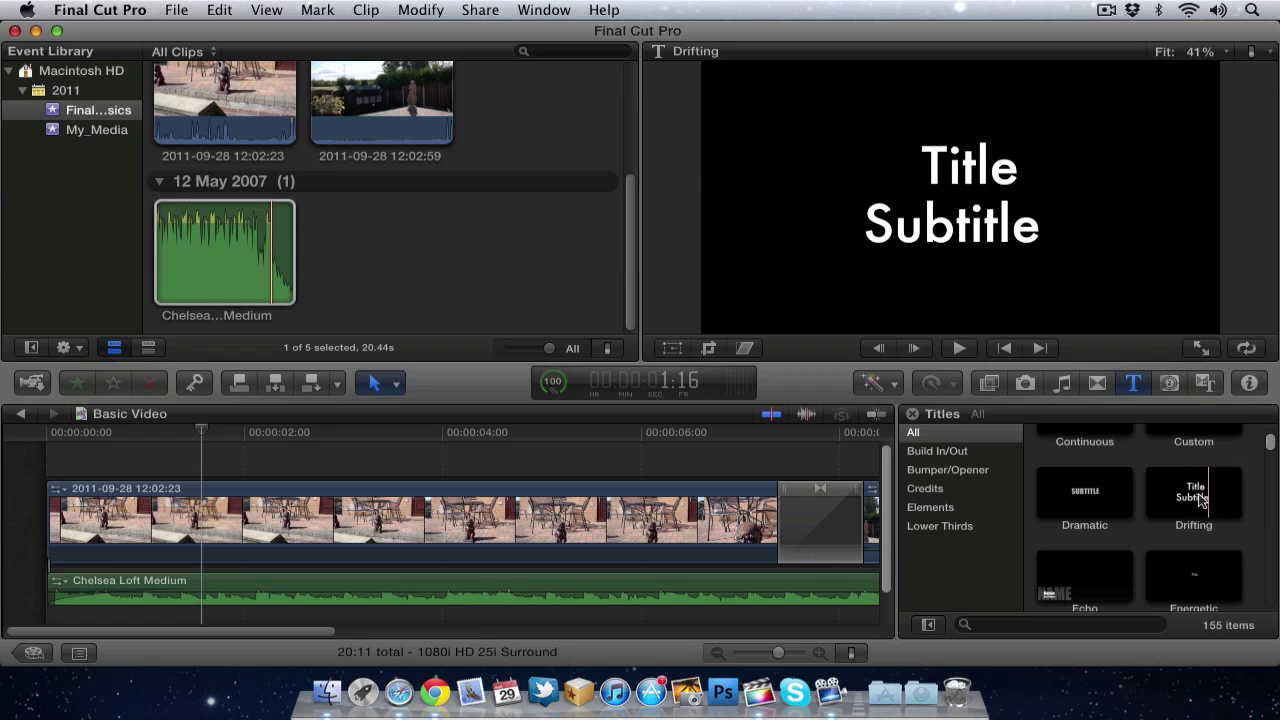
- Drag the Drifting title onto the timeline as a connected clip above the patio clip's start
{"action": "left_click", "coordinate": [1190, 500]}
{"action": "left_click_drag", "start_coordinate": [1180, 500], "coordinate": [50, 509]}
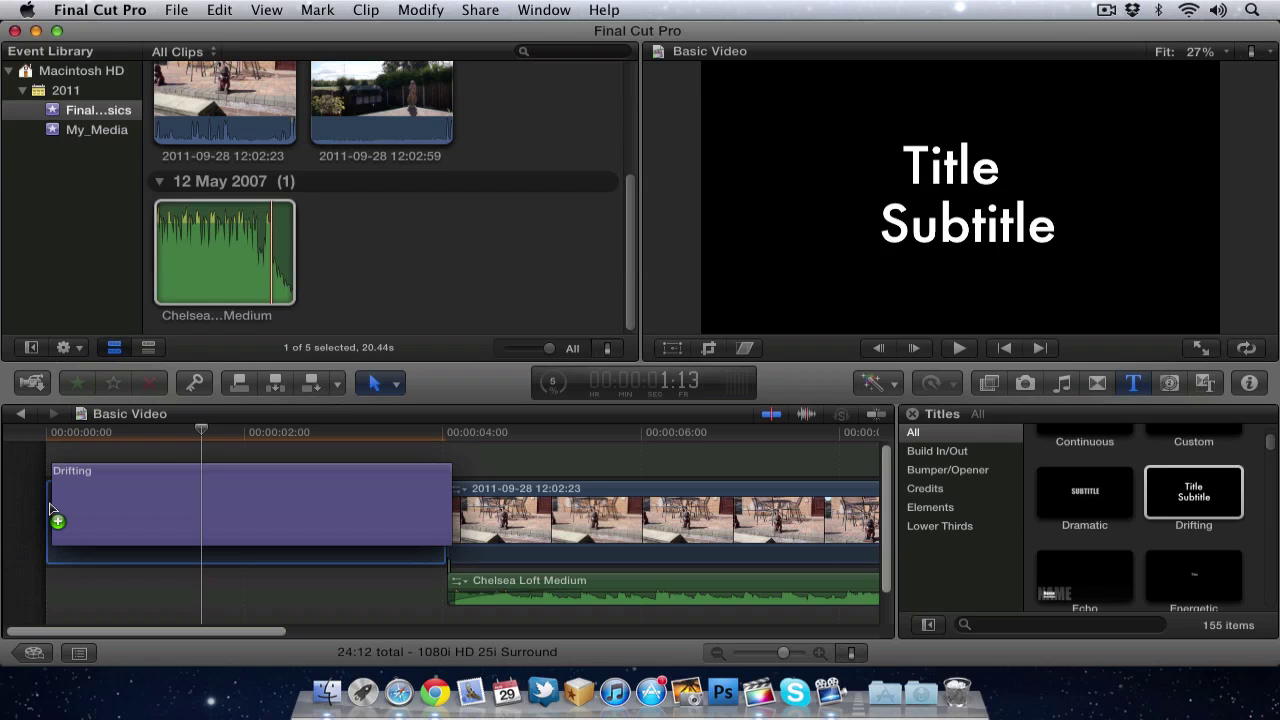
{"action": "left_click_drag", "start_coordinate": [50, 509], "coordinate": [54, 464]}
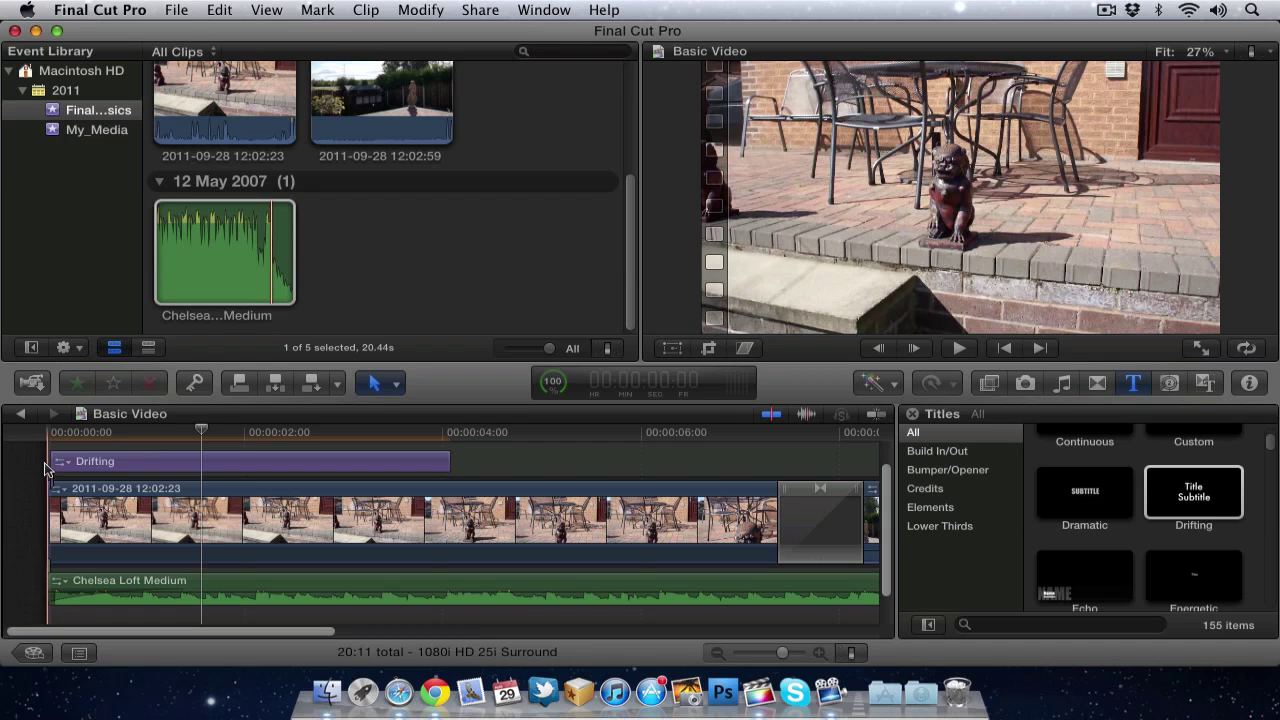
{"action": "key", "text": "space"}
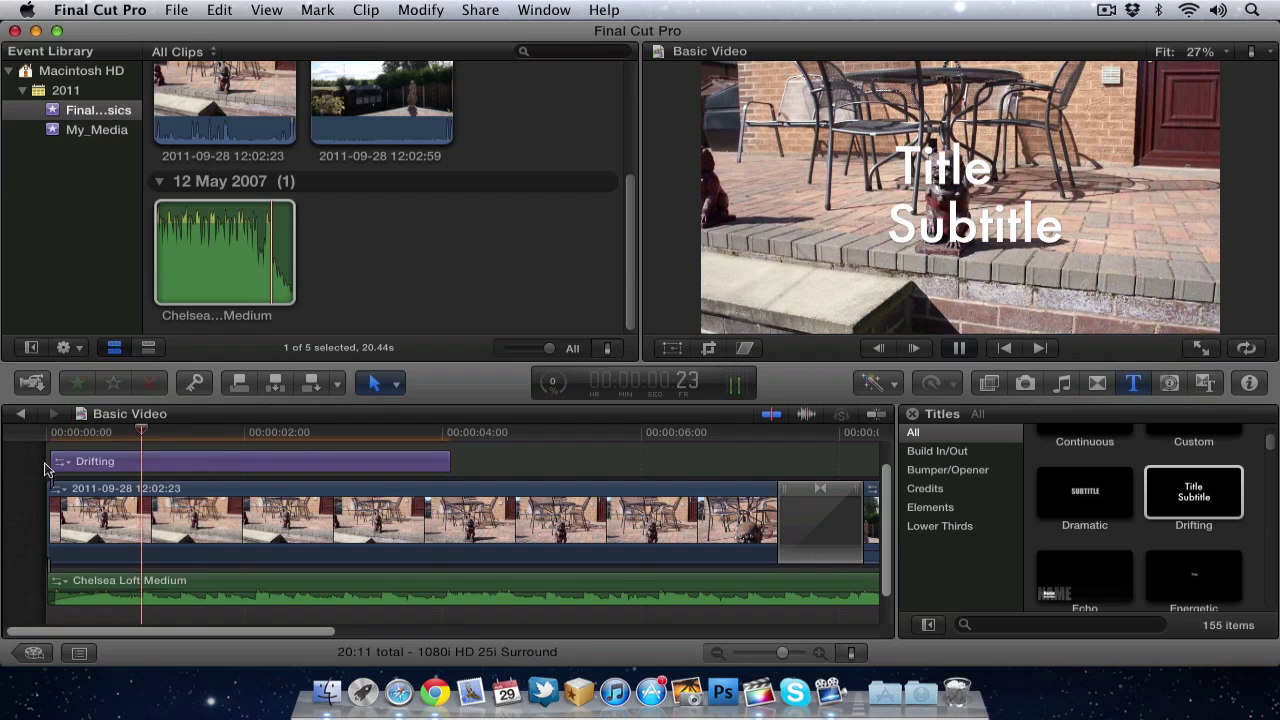
{"action": "key", "text": "space"}
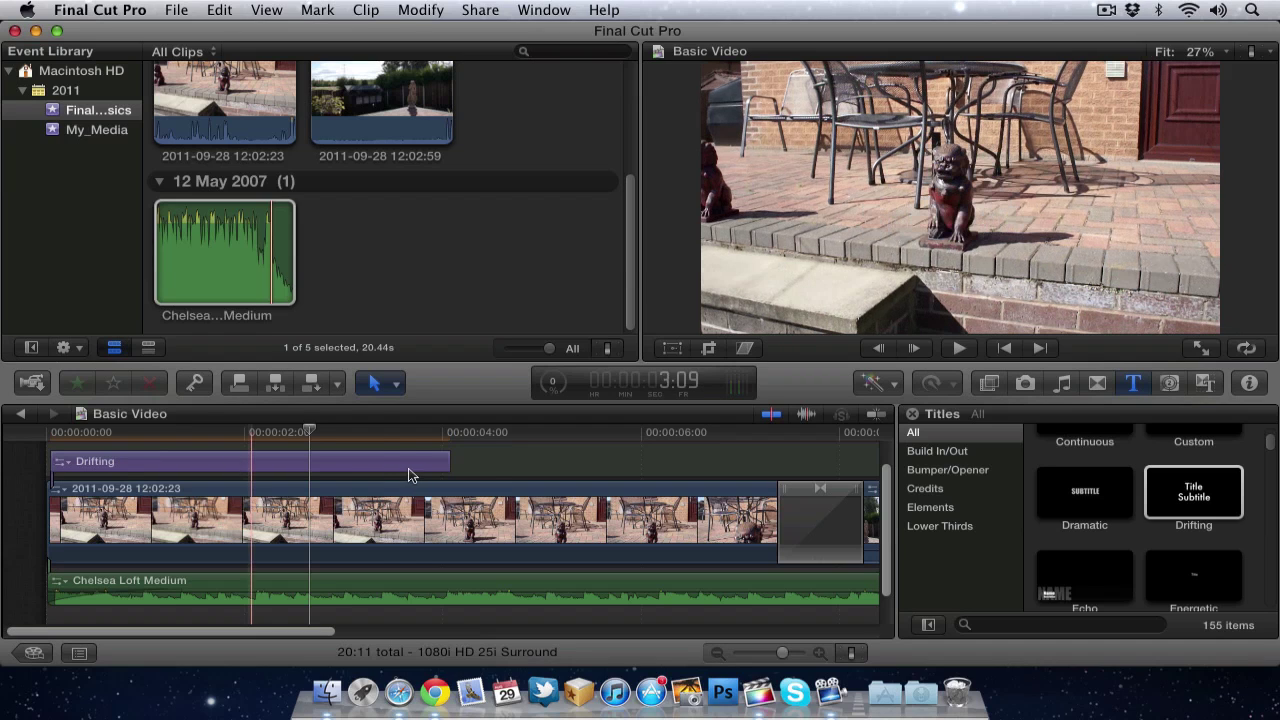
{"action": "left_click", "coordinate": [485, 468]}
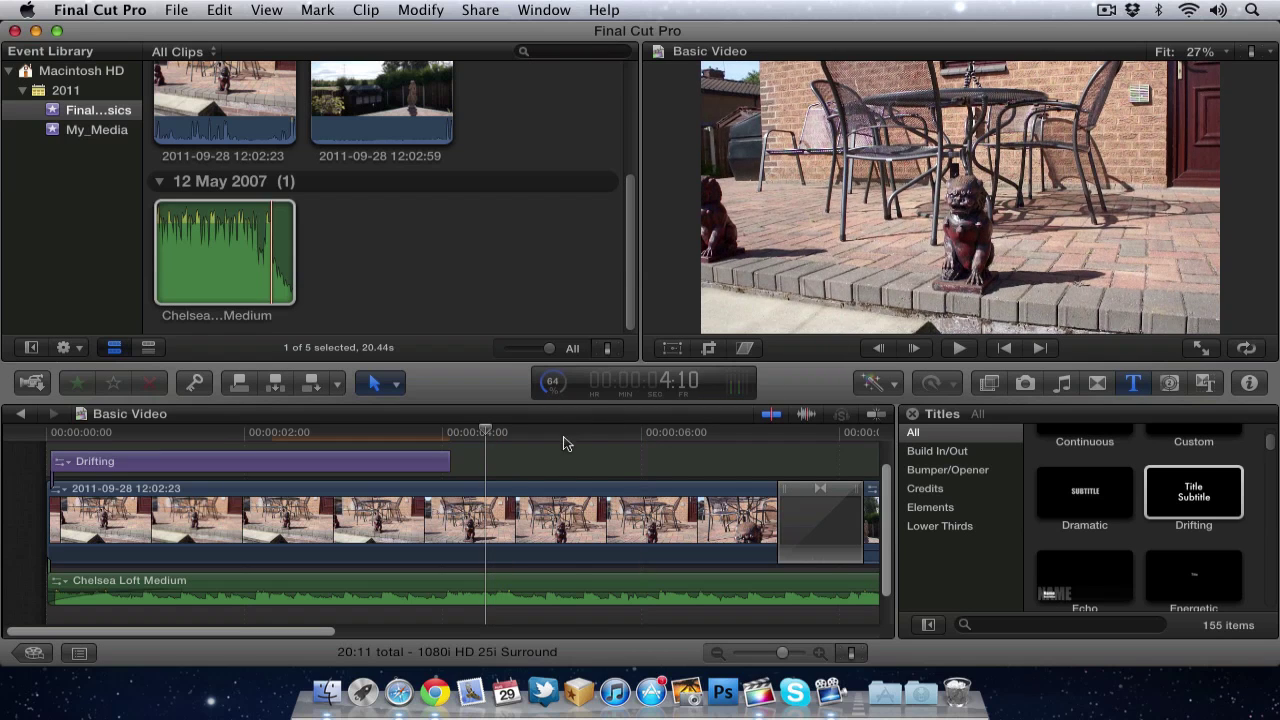
- Select the Drifting title clip, park the playhead at 2:11 within it, and show its Inspector settings
{"action": "left_click", "coordinate": [357, 466]}
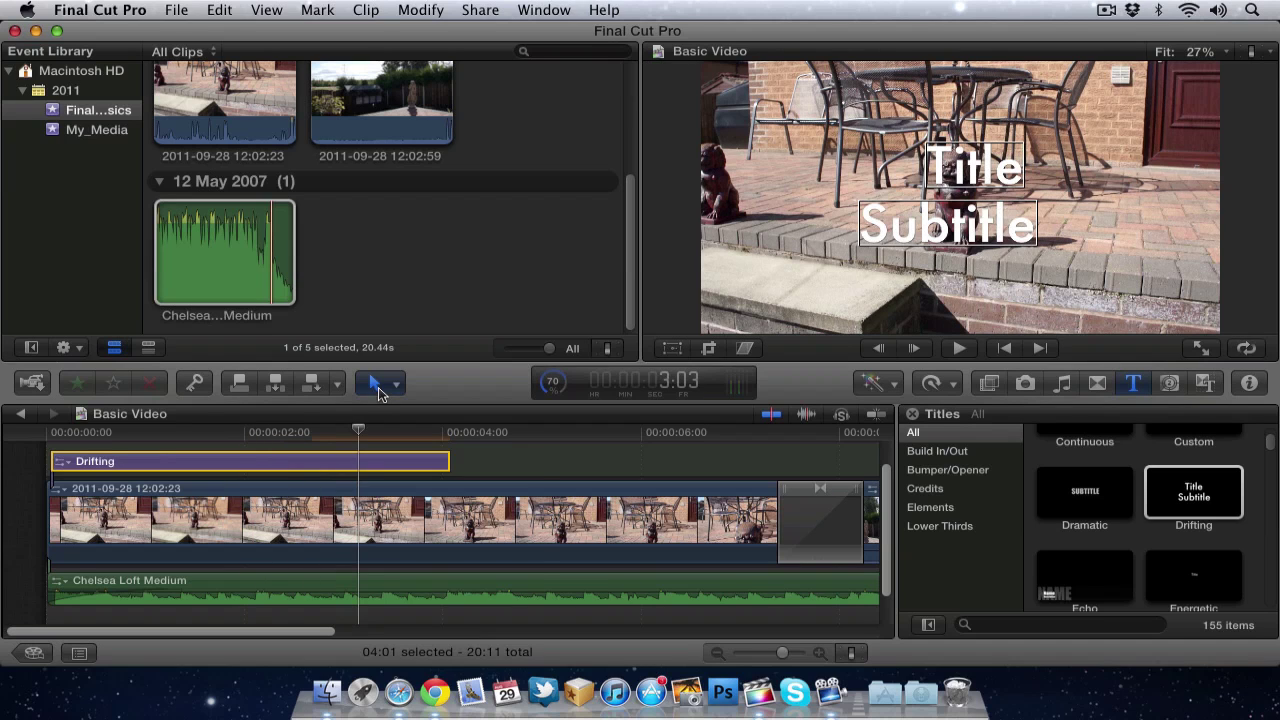
{"action": "left_click", "coordinate": [378, 383]}
{"action": "left_click", "coordinate": [378, 412]}
{"action": "left_click", "coordinate": [292, 466]}
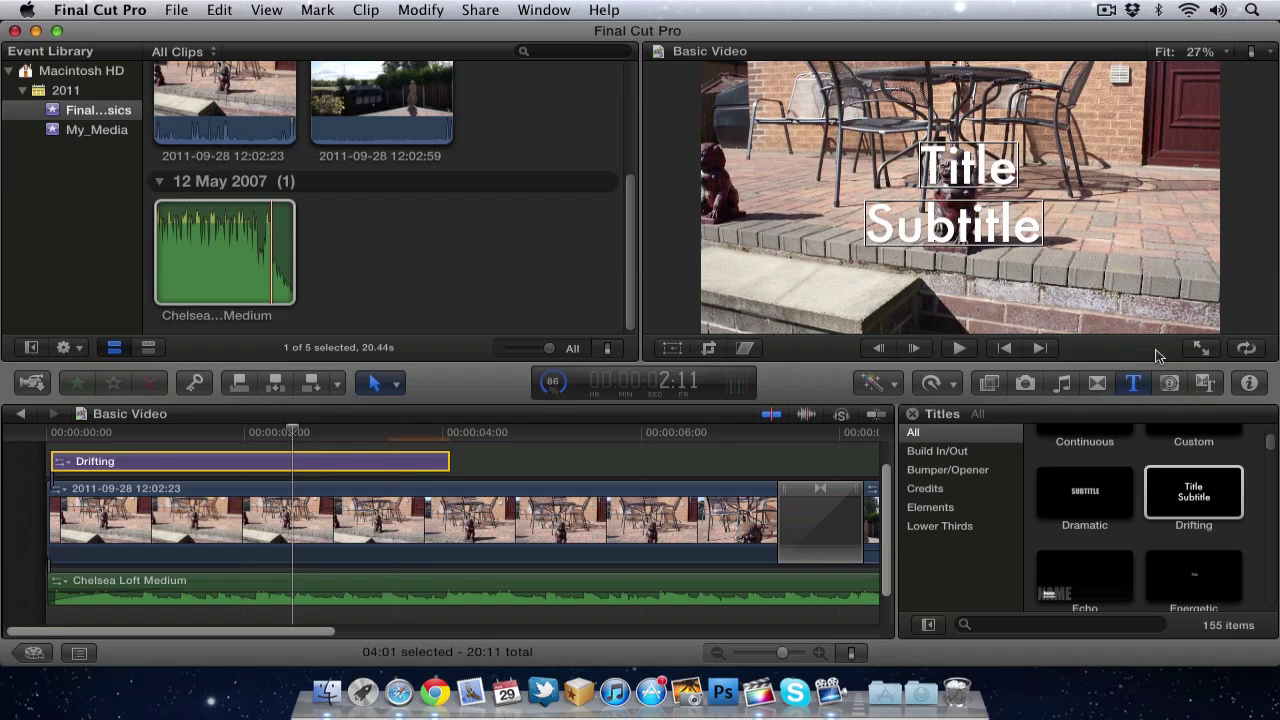
{"action": "left_click", "coordinate": [1248, 385]}
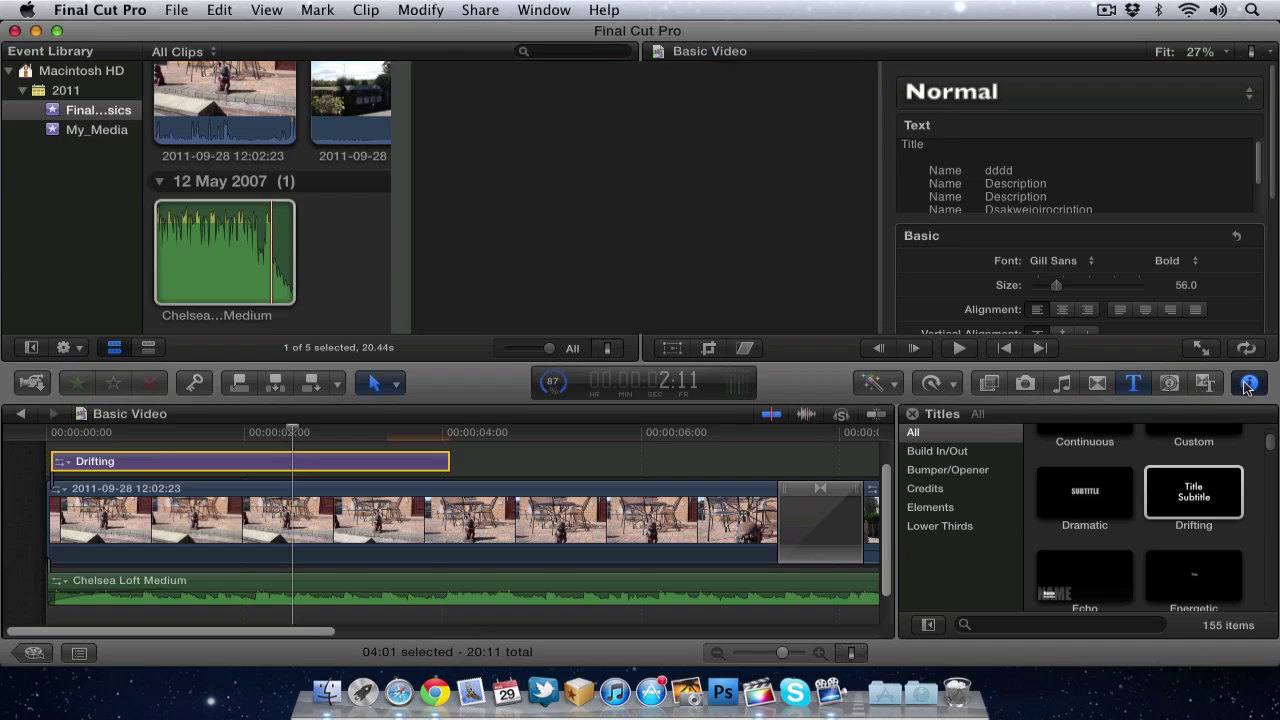
- Try other alignments on the first line but leave it centred; browse text style presets without applying one
{"action": "scroll", "coordinate": [1086, 245], "scroll_direction": "down", "scroll_amount": 3}
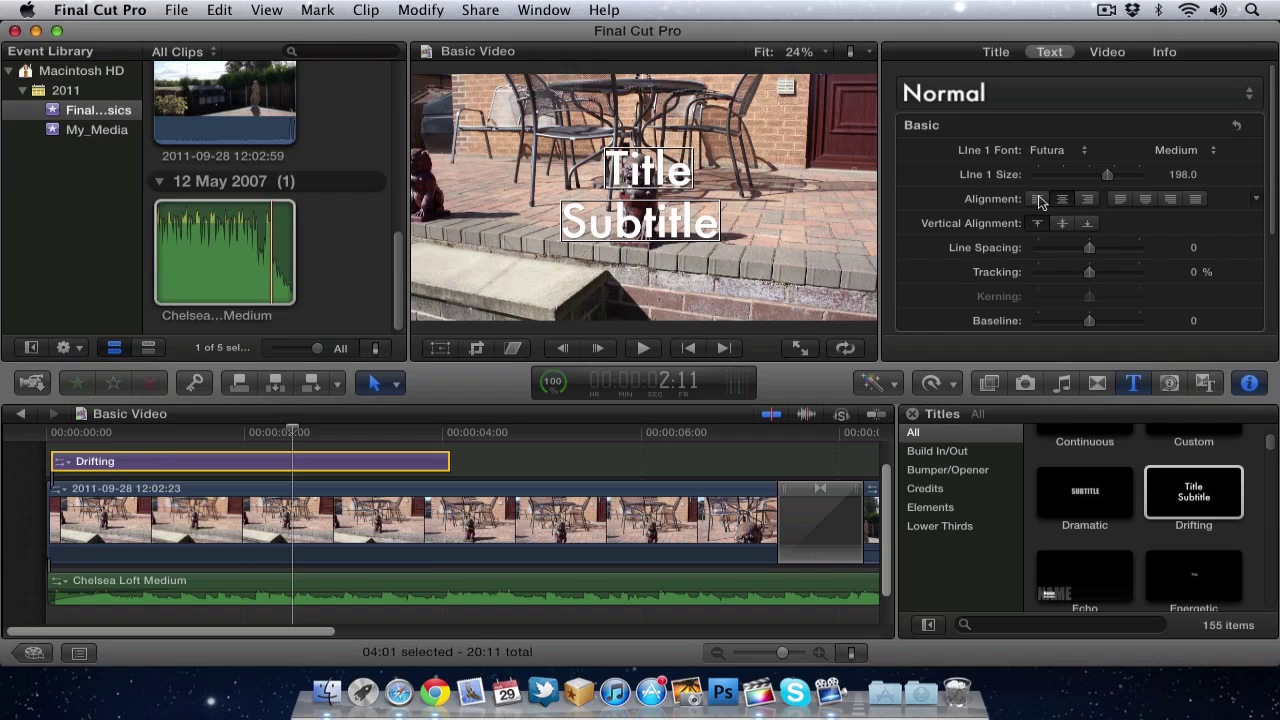
{"action": "left_click", "coordinate": [1040, 202]}
{"action": "left_click", "coordinate": [1064, 204]}
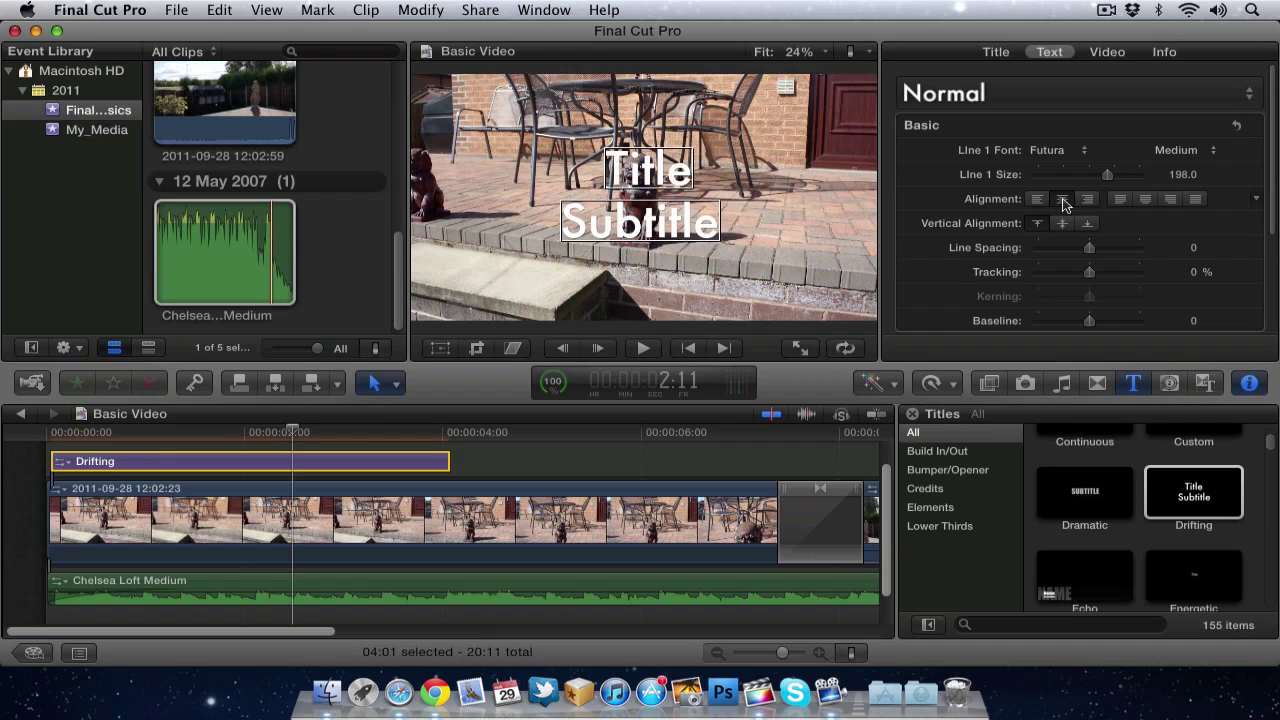
{"action": "left_click", "coordinate": [1087, 200]}
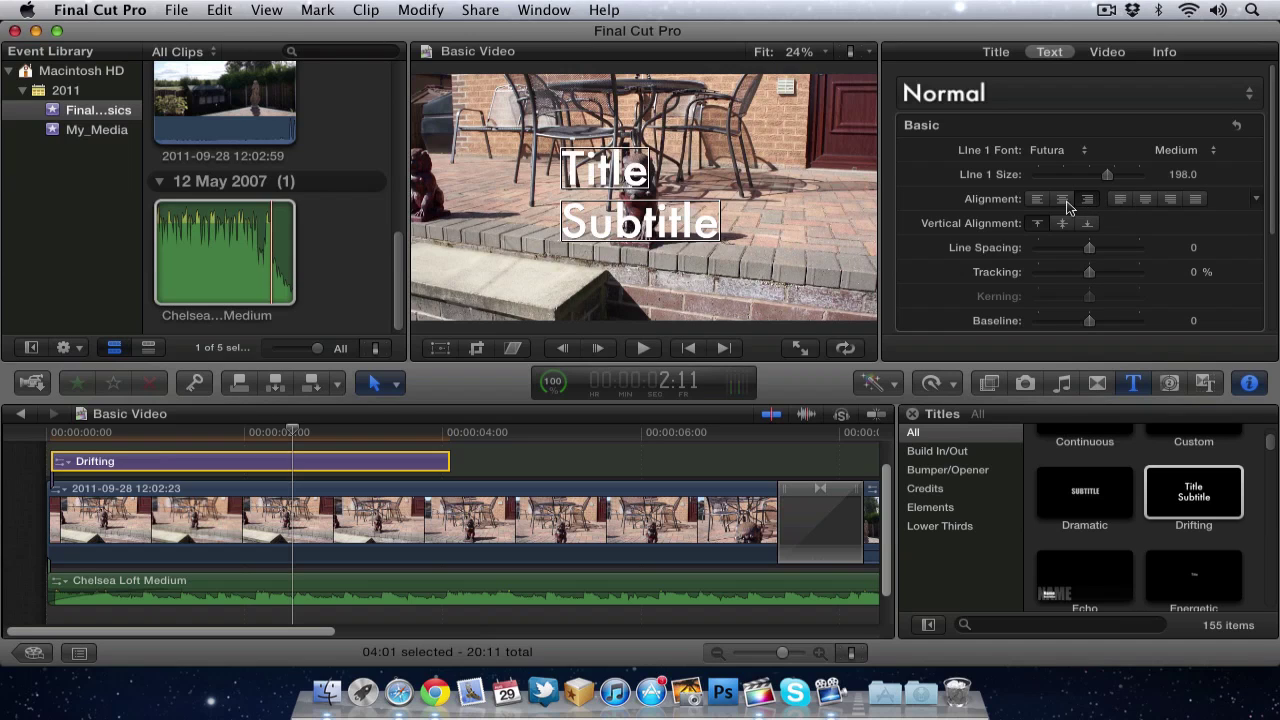
{"action": "left_click", "coordinate": [1064, 203]}
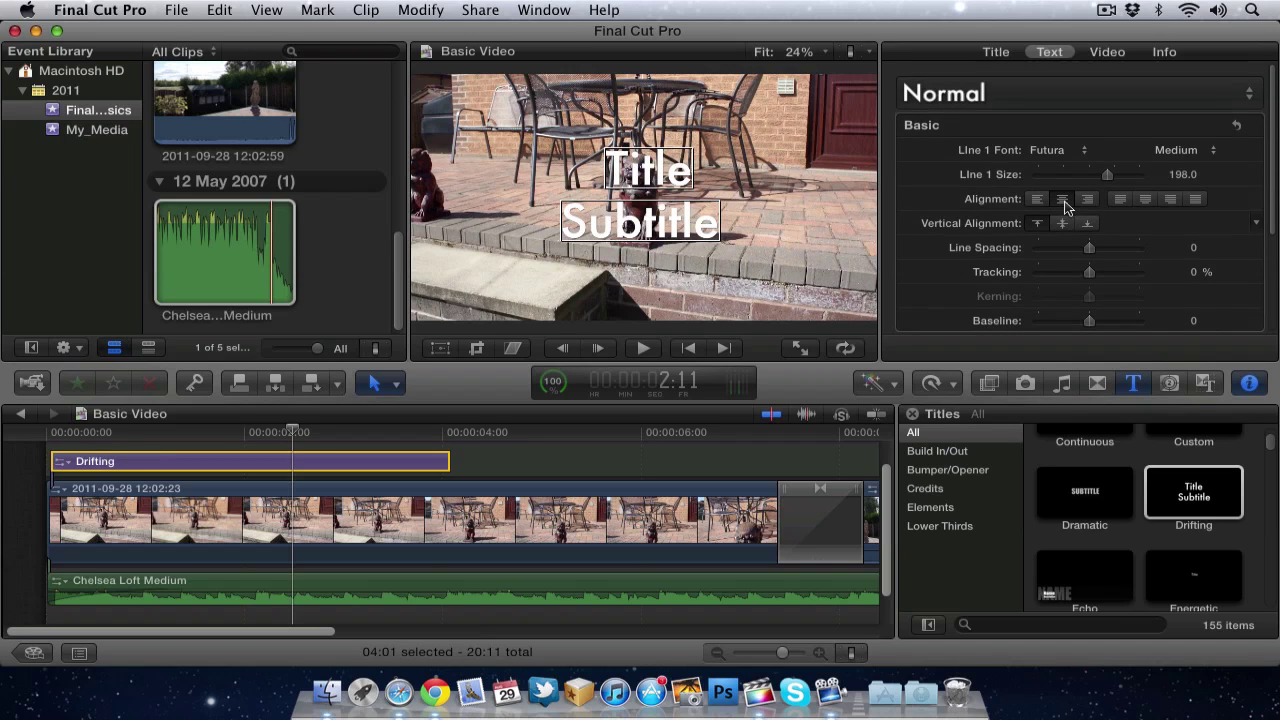
{"action": "left_click", "coordinate": [1247, 96]}
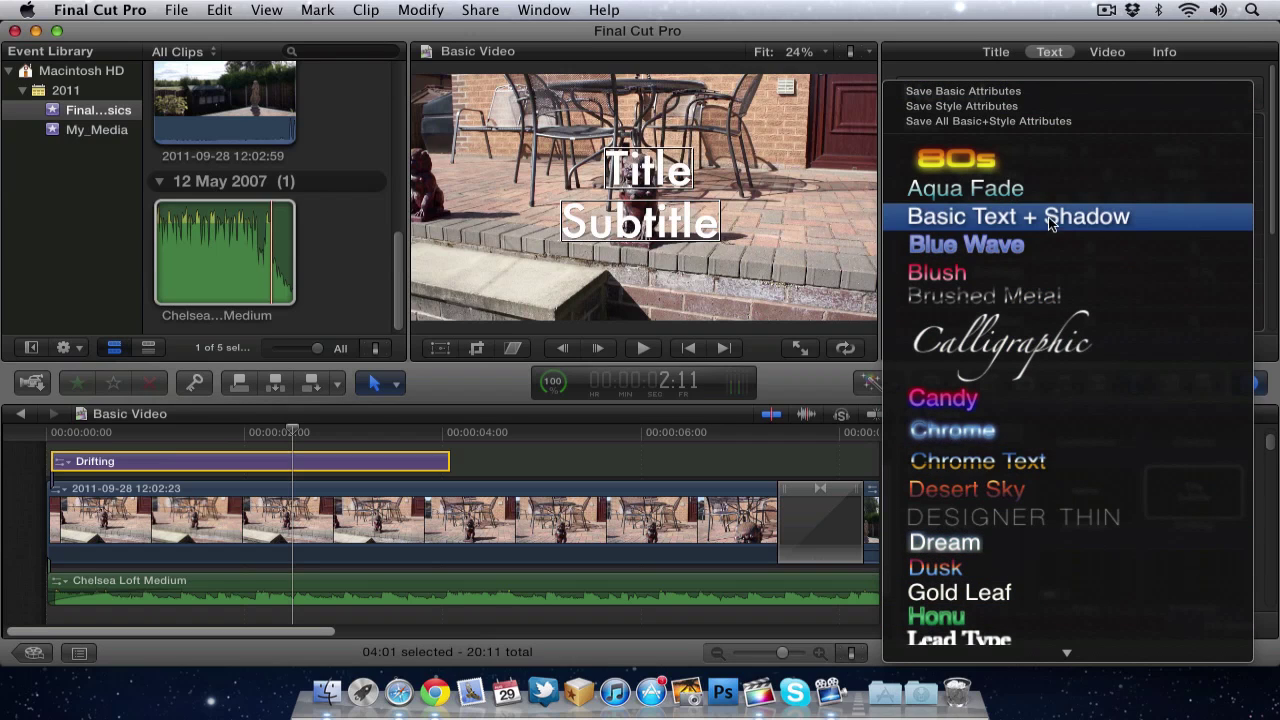
{"action": "left_click", "coordinate": [982, 64]}
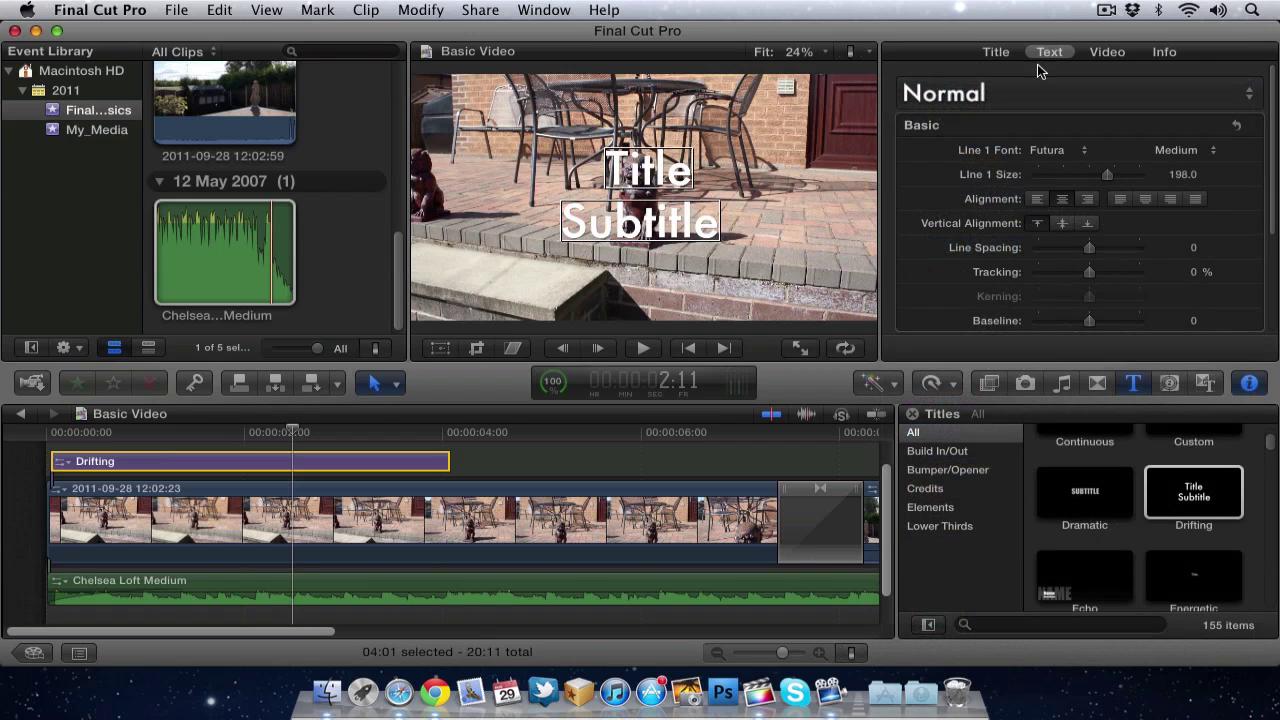
- Replace the first line's 'Title' with 'Basic' in the Text inspector
{"action": "left_click", "coordinate": [1009, 52]}
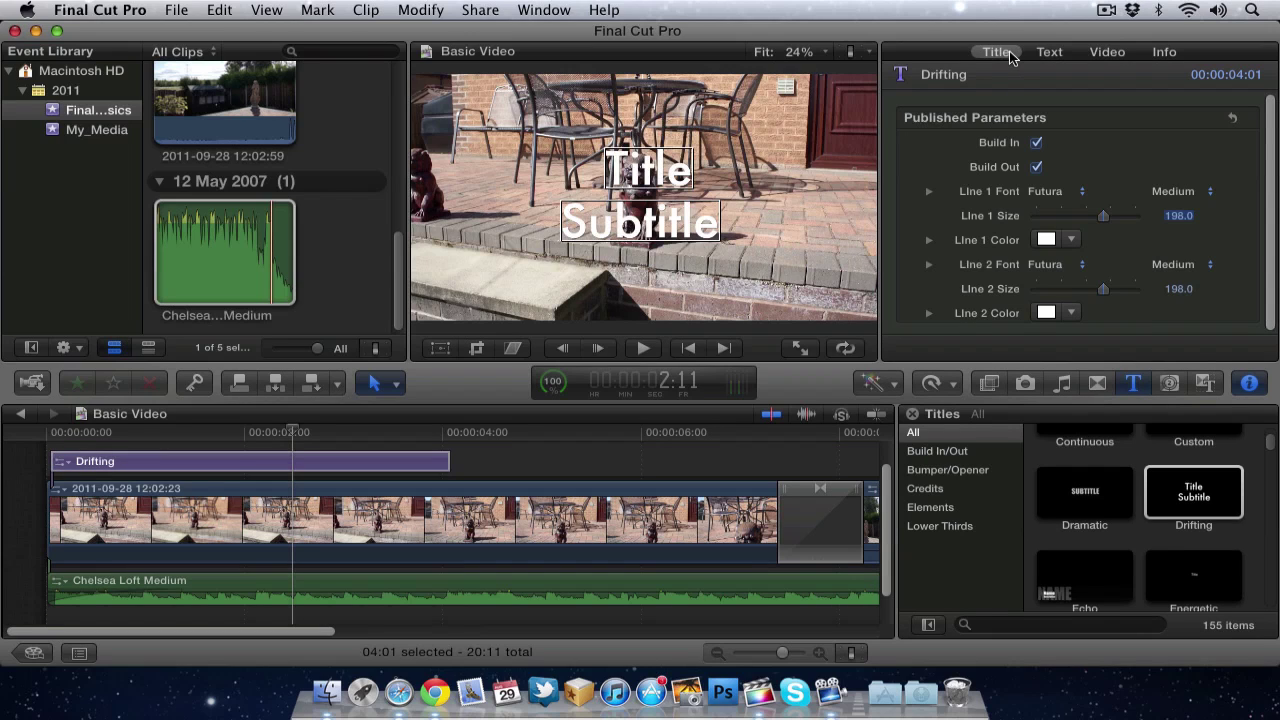
{"action": "left_click", "coordinate": [1063, 53]}
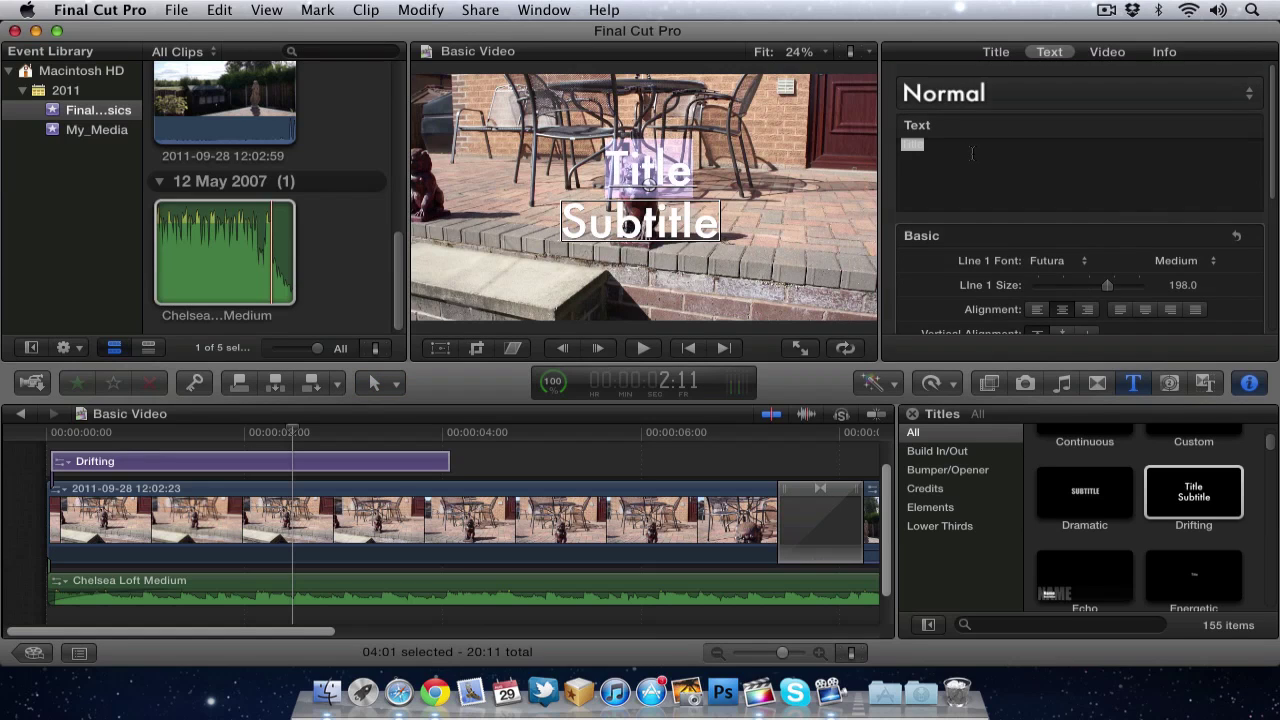
{"action": "key", "text": "BackSpace"}
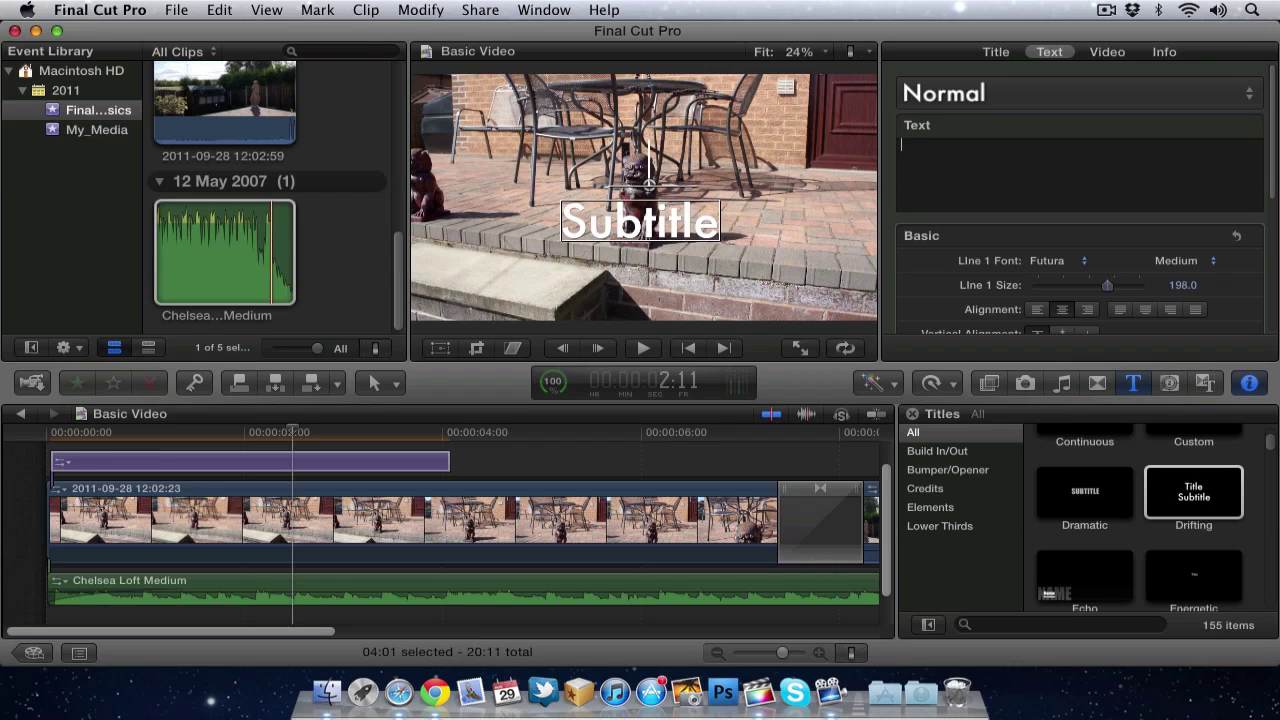
{"action": "type", "text": "Basic"}
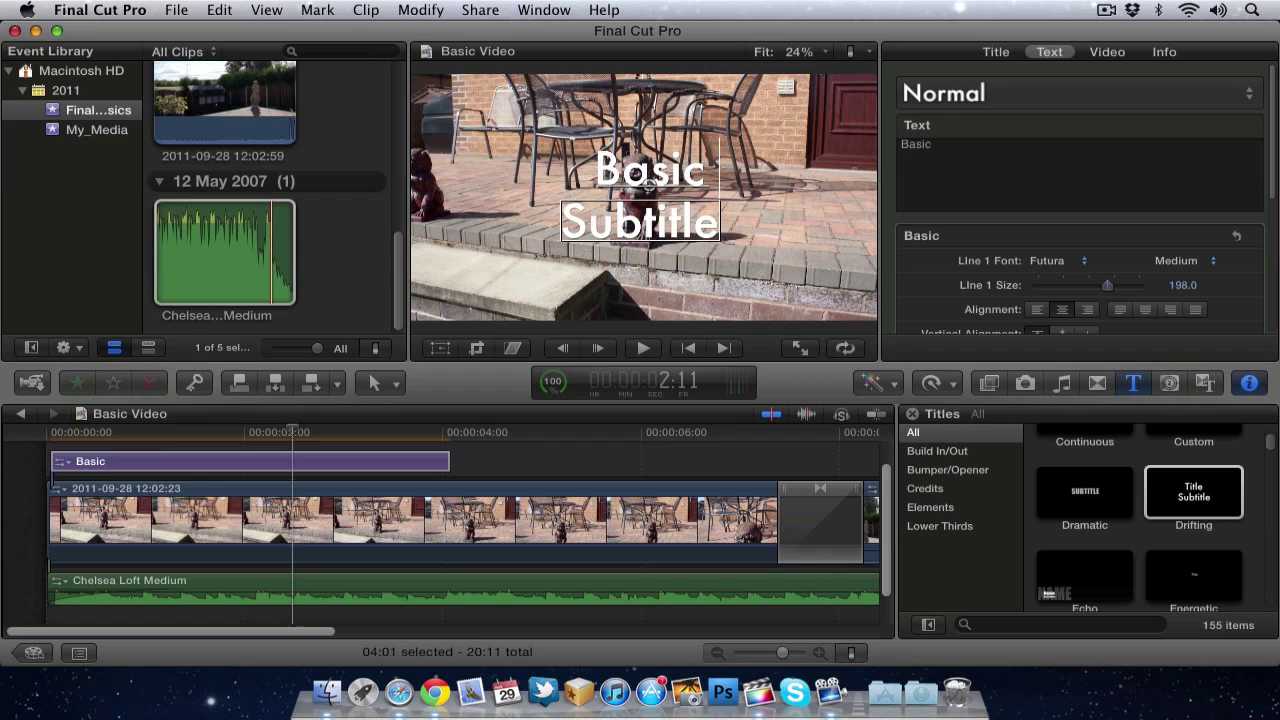
- Change the second line from 'Subtitle' to 'Video!' in the viewer
{"action": "double_click", "coordinate": [639, 229]}
{"action": "key", "text": "BackSpace"}
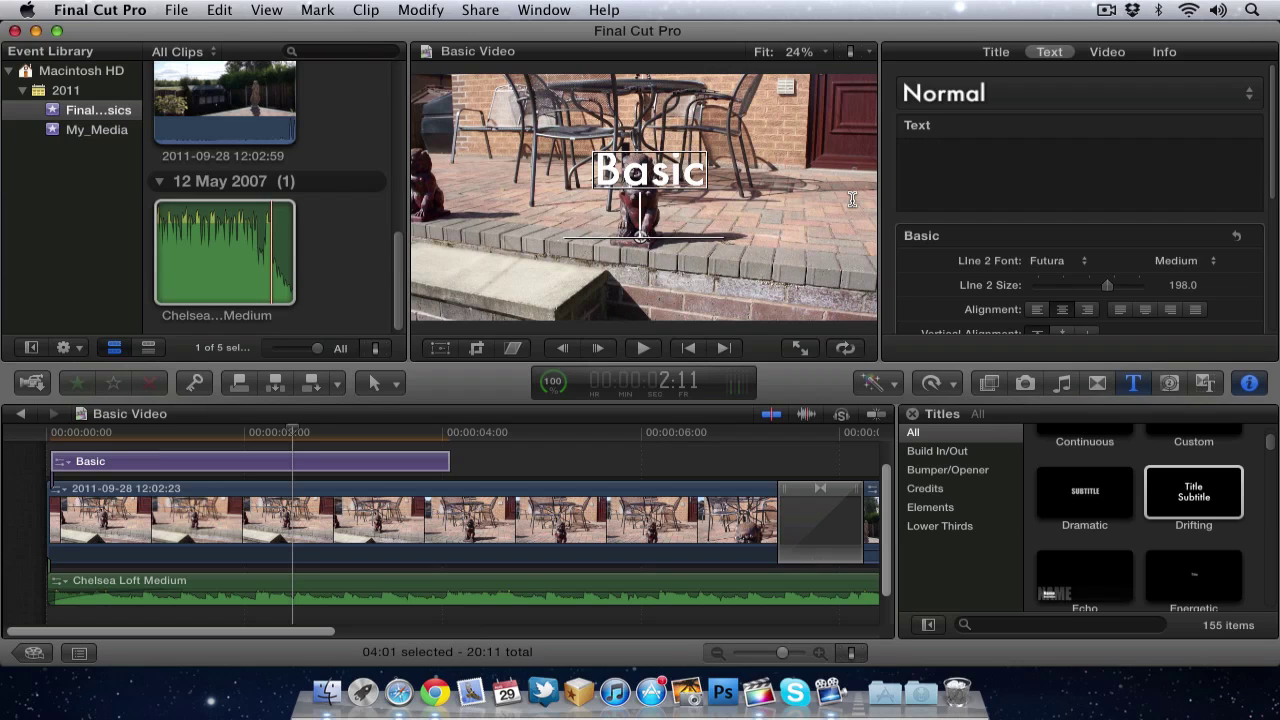
{"action": "type", "text": "Video"}
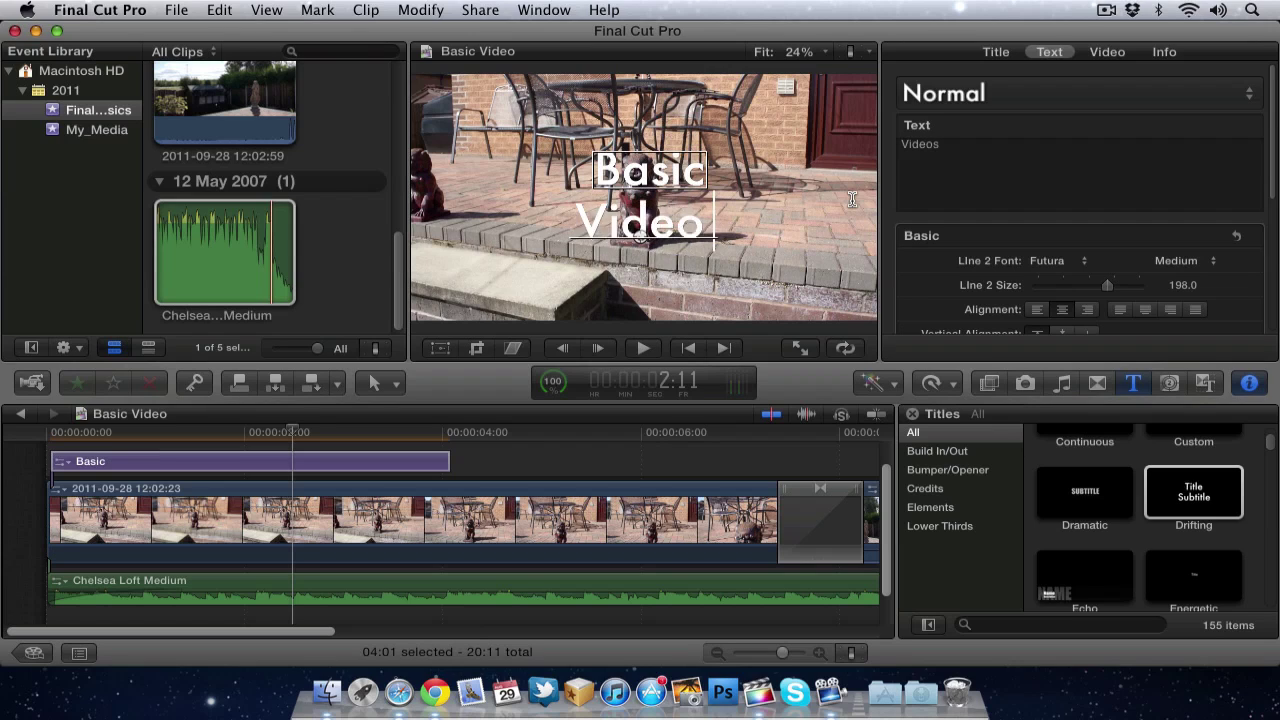
{"action": "type", "text": "s"}
{"action": "key", "text": "BackSpace"}
{"action": "type", "text": "!"}
{"action": "key", "text": "Return"}
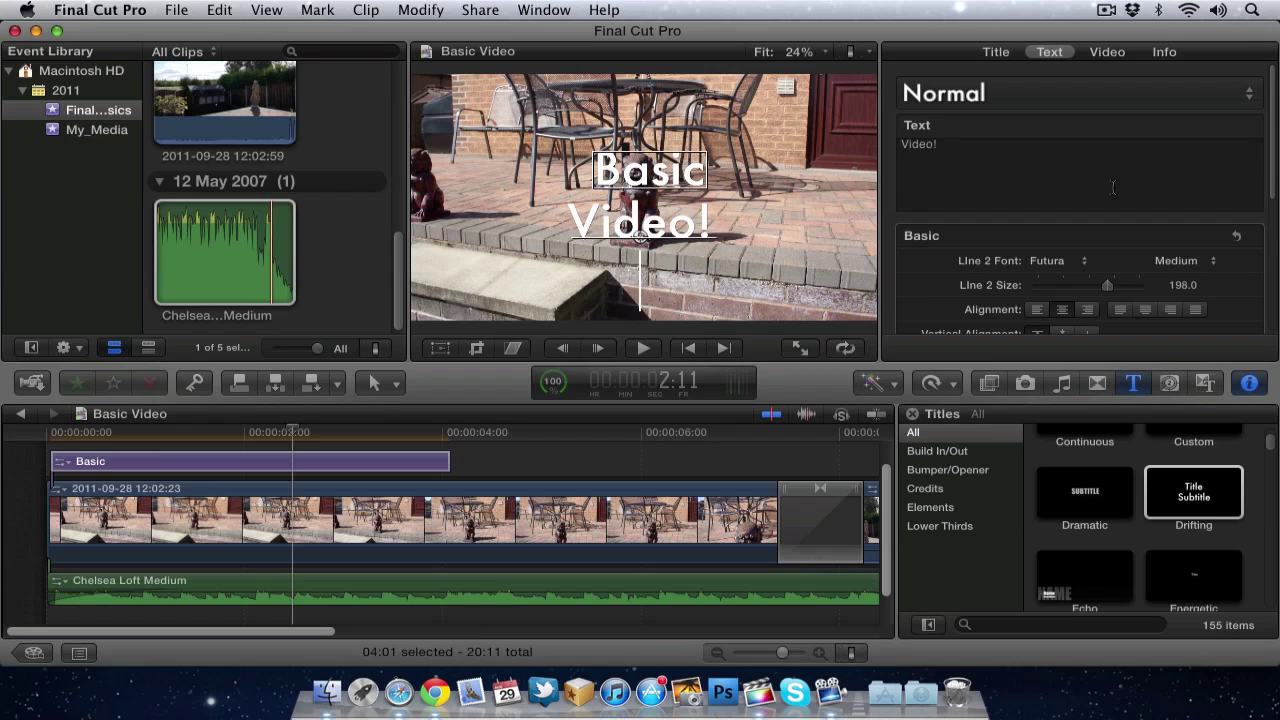
{"action": "key", "text": "BackSpace"}
- Shrink the VIDEO! line to size 195 and set its font to Flatbush
{"action": "left_click_drag", "start_coordinate": [1102, 286], "coordinate": [1140, 292]}
{"action": "left_click", "coordinate": [1086, 266]}
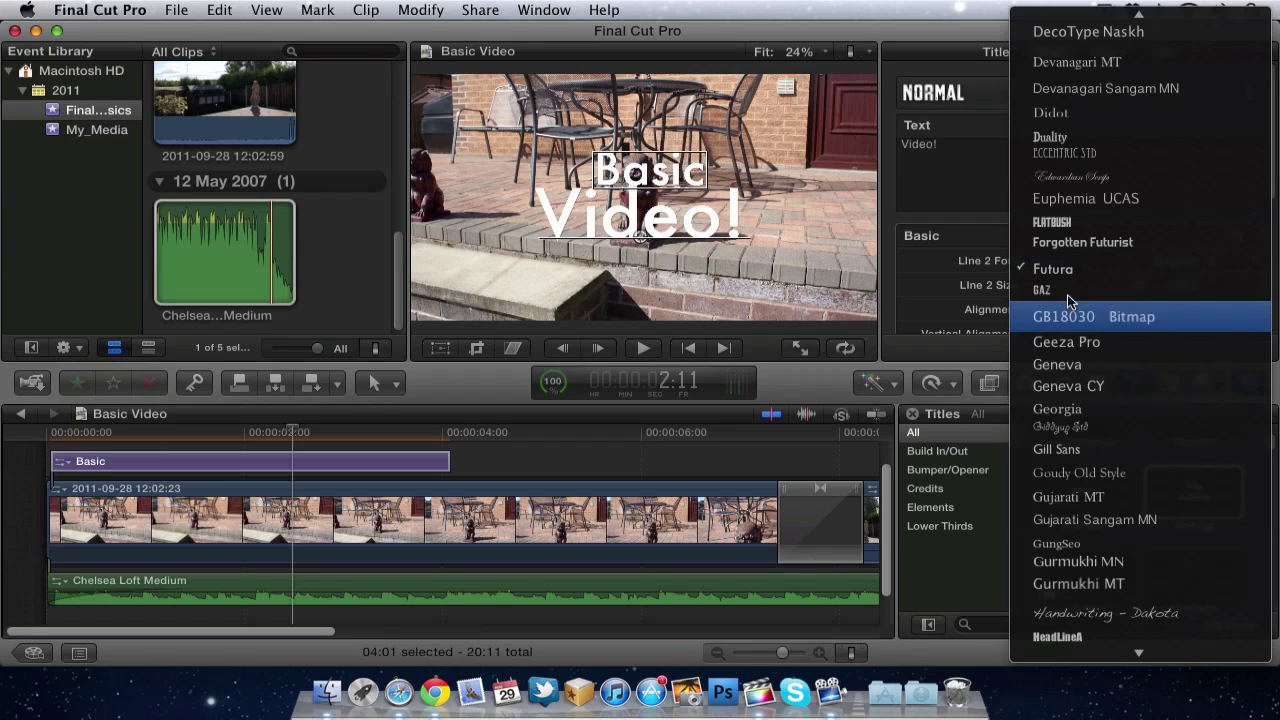
{"action": "left_click", "coordinate": [1070, 222]}
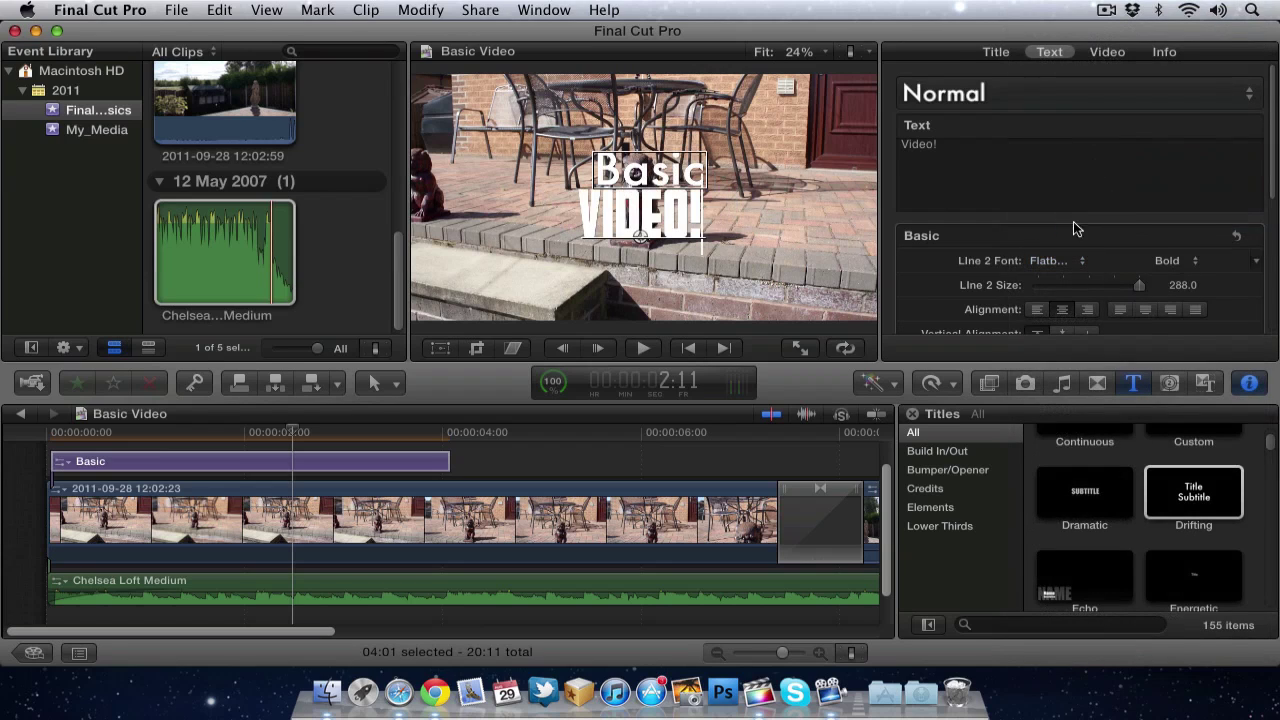
{"action": "double_click", "coordinate": [657, 176]}
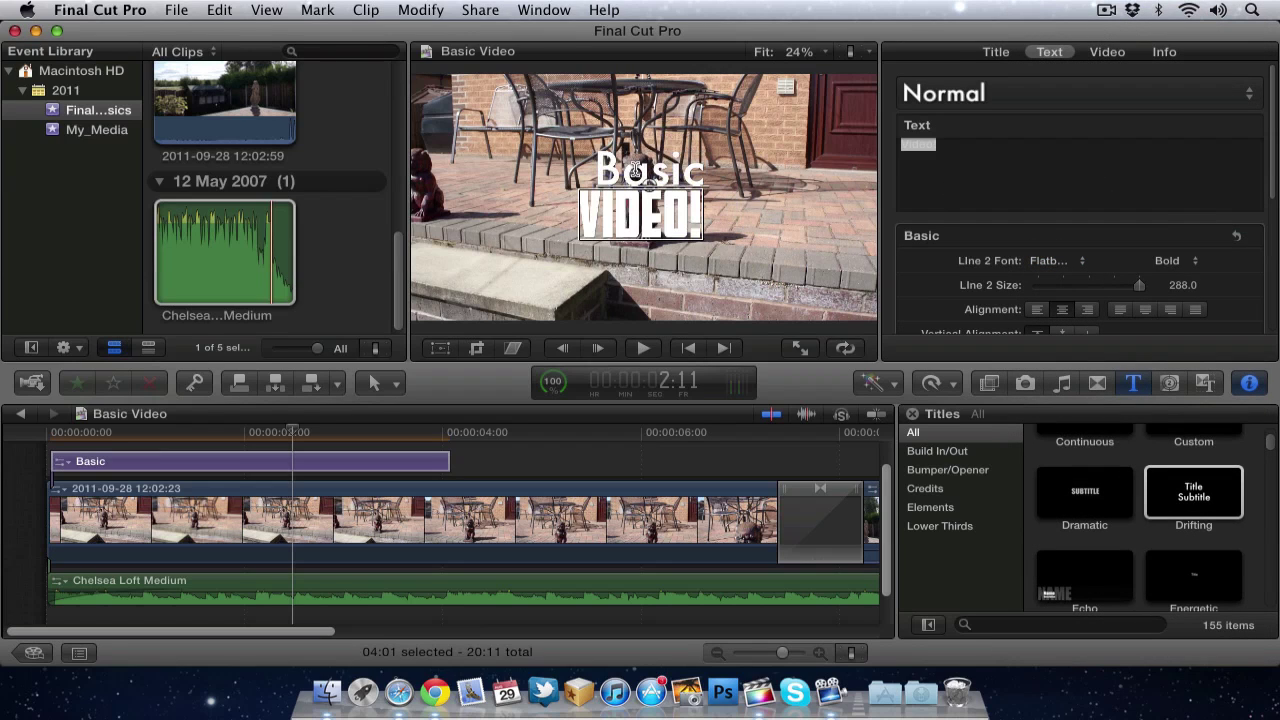
- Keep the Basic line in Futura, enlarge it to 271, and realign it to shift right
{"action": "double_click", "coordinate": [636, 160]}
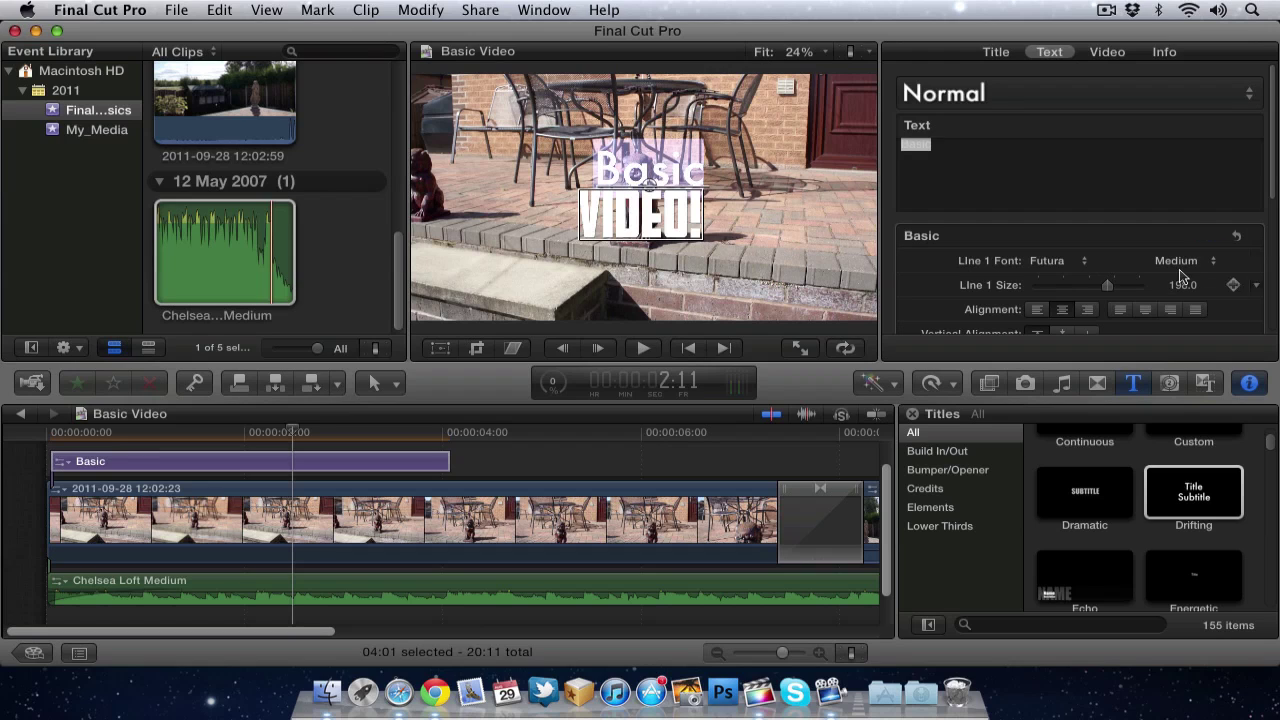
{"action": "left_click", "coordinate": [1080, 261]}
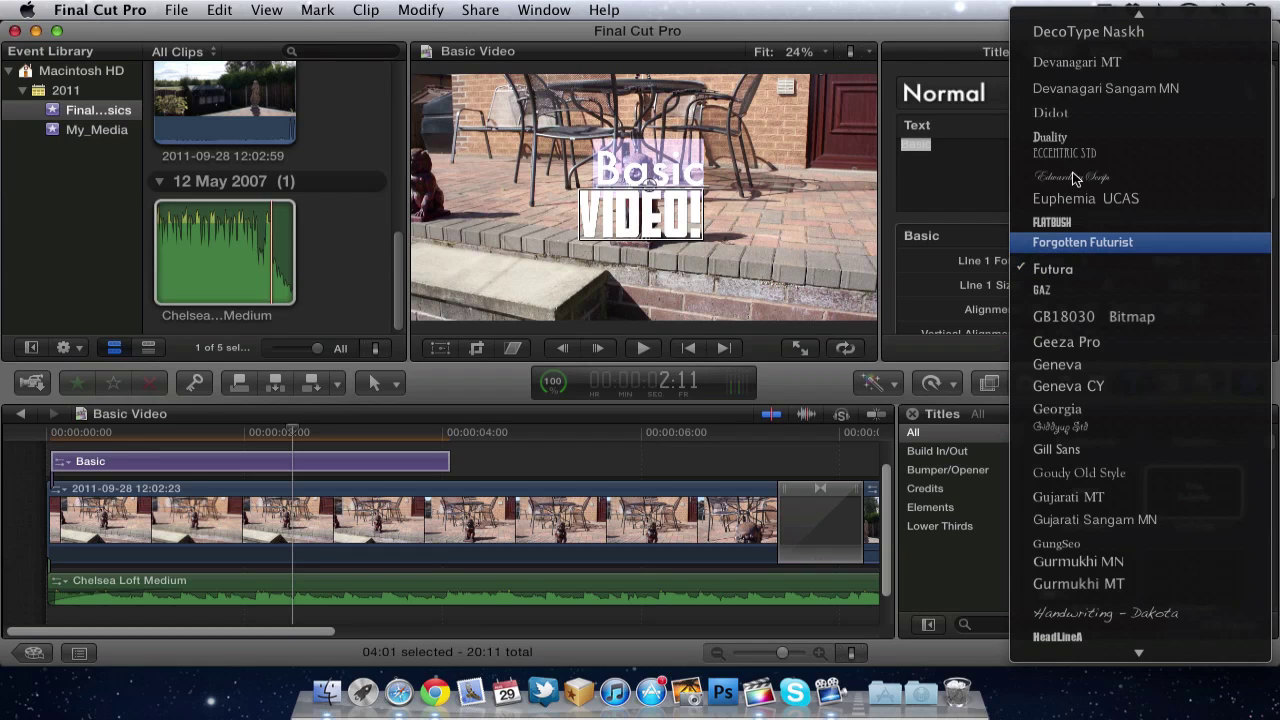
{"action": "left_click", "coordinate": [1085, 74]}
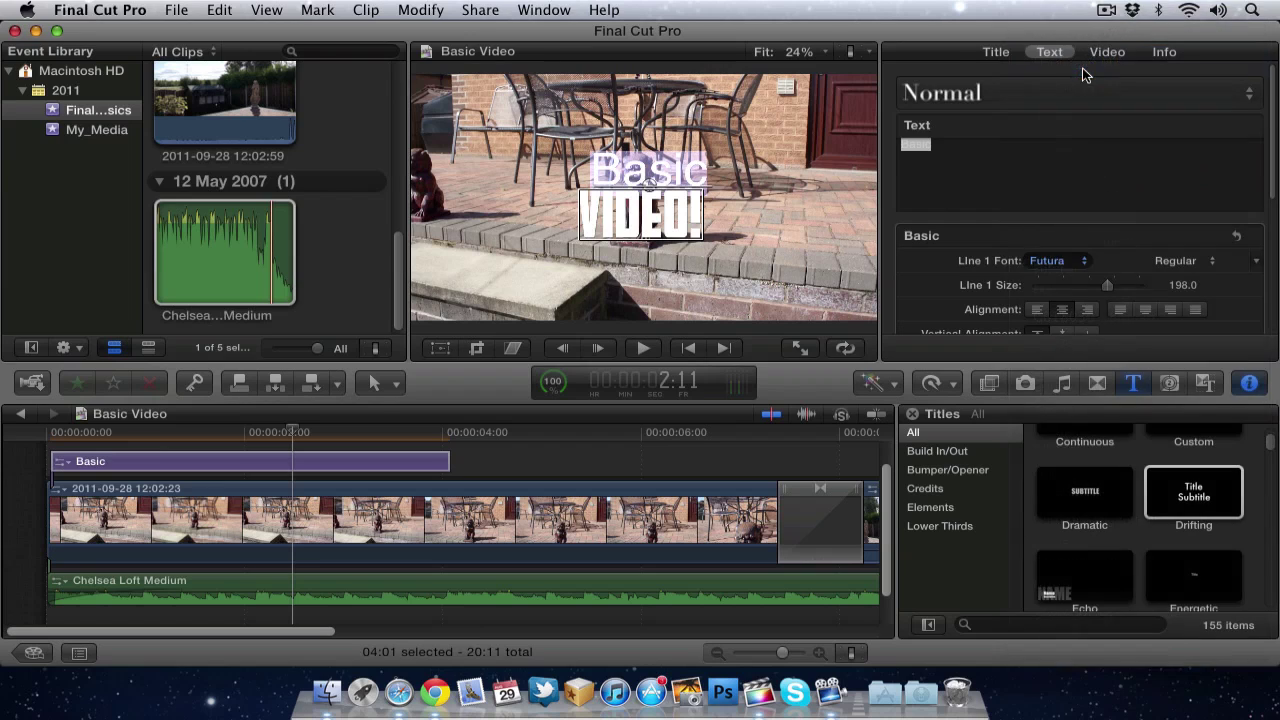
{"action": "left_click", "coordinate": [990, 170]}
{"action": "key", "text": "super+z"}
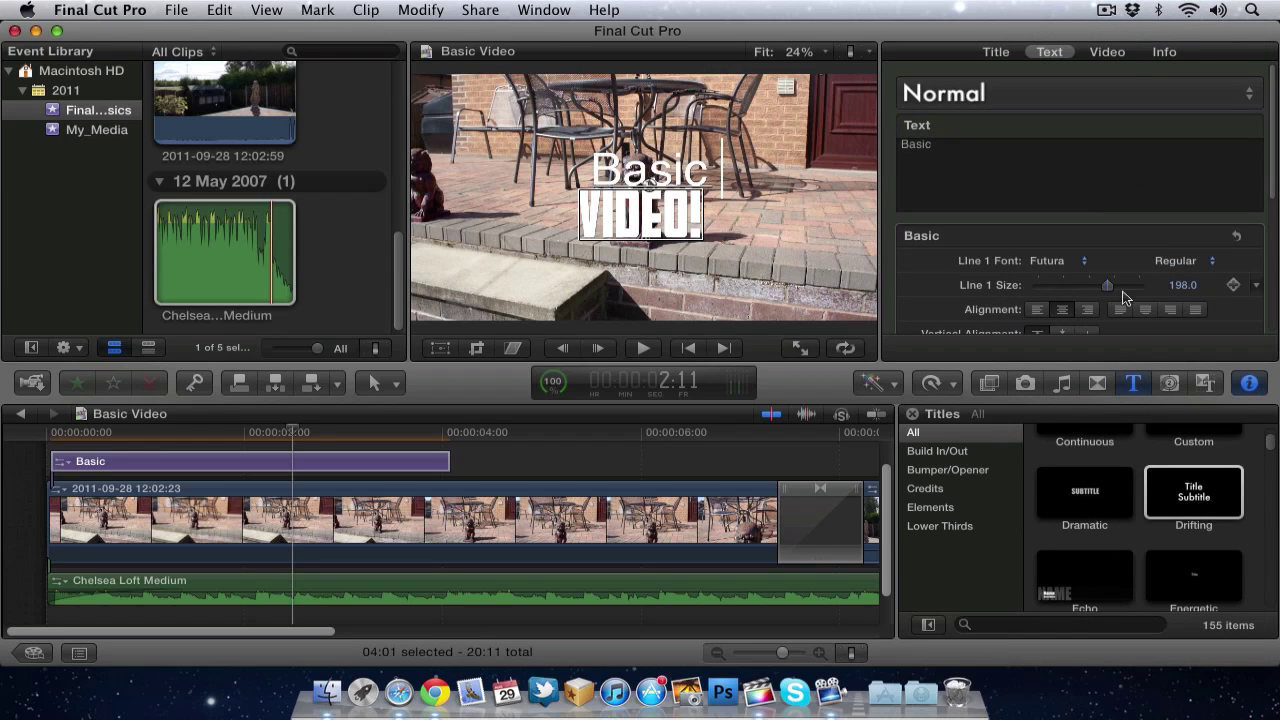
{"action": "left_click_drag", "start_coordinate": [1108, 286], "coordinate": [1145, 288]}
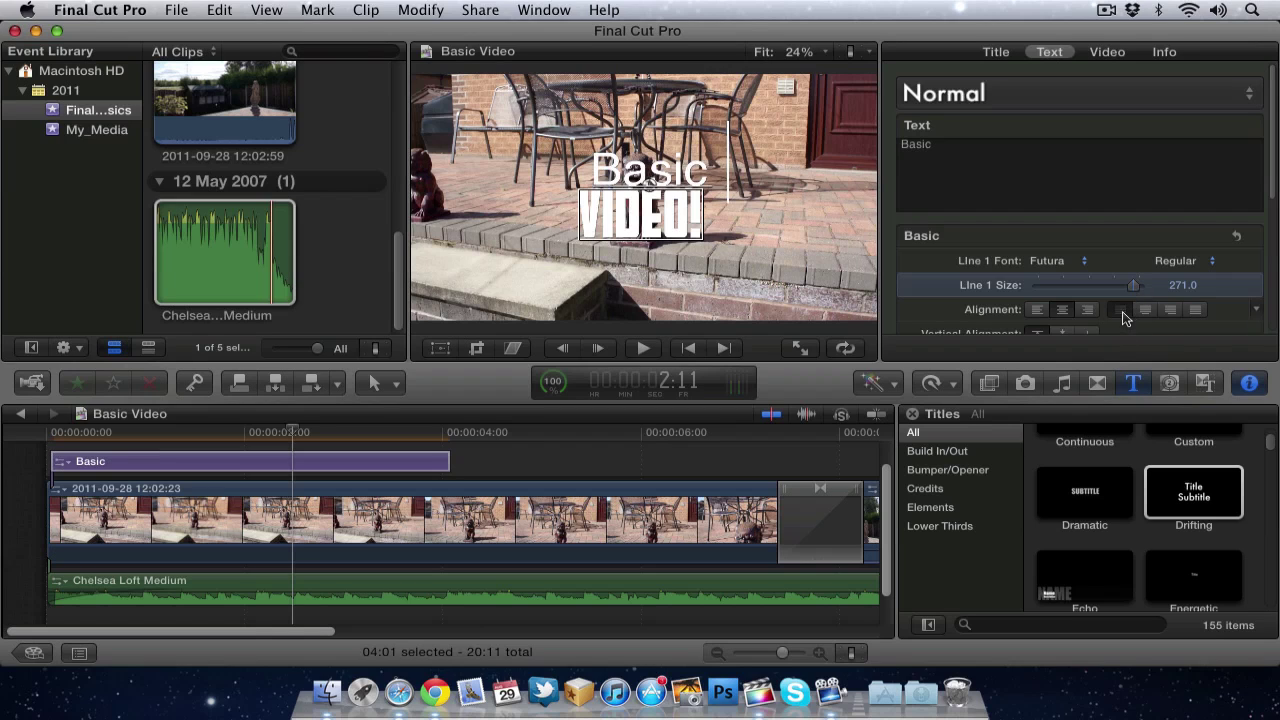
{"action": "left_click", "coordinate": [1120, 310]}
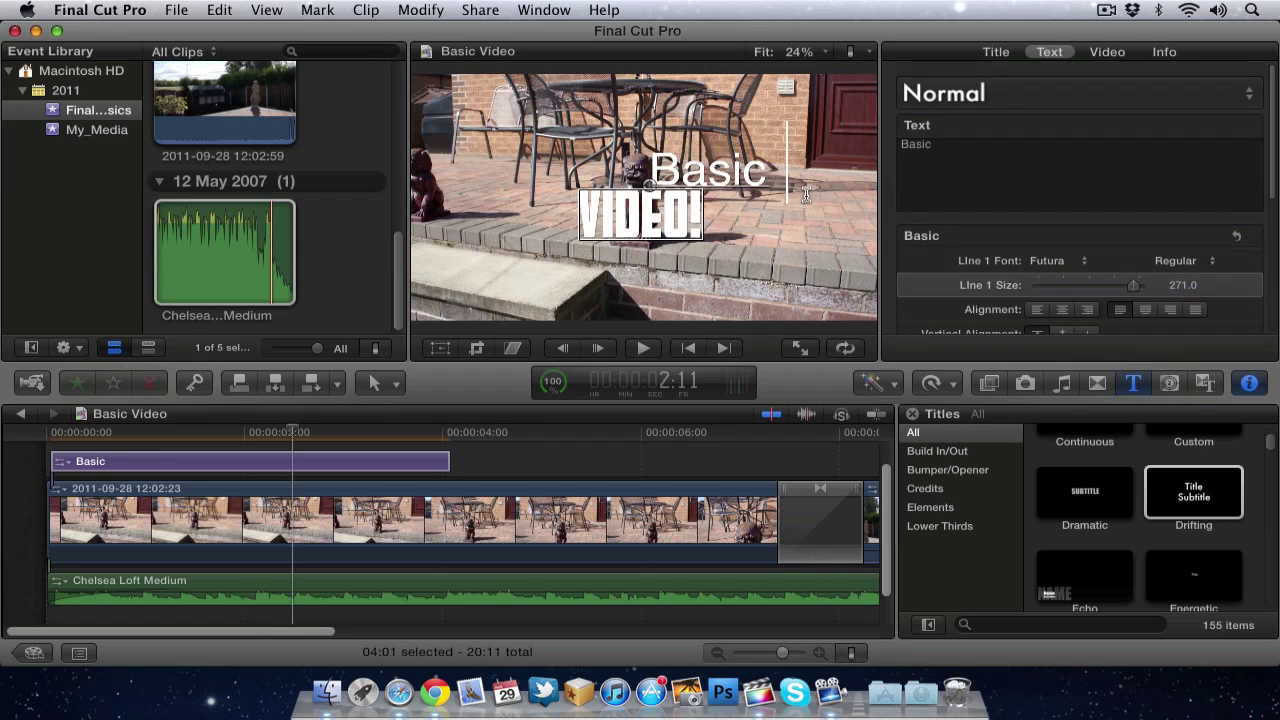
{"action": "scroll", "coordinate": [1008, 233], "scroll_direction": "down", "scroll_amount": 5}
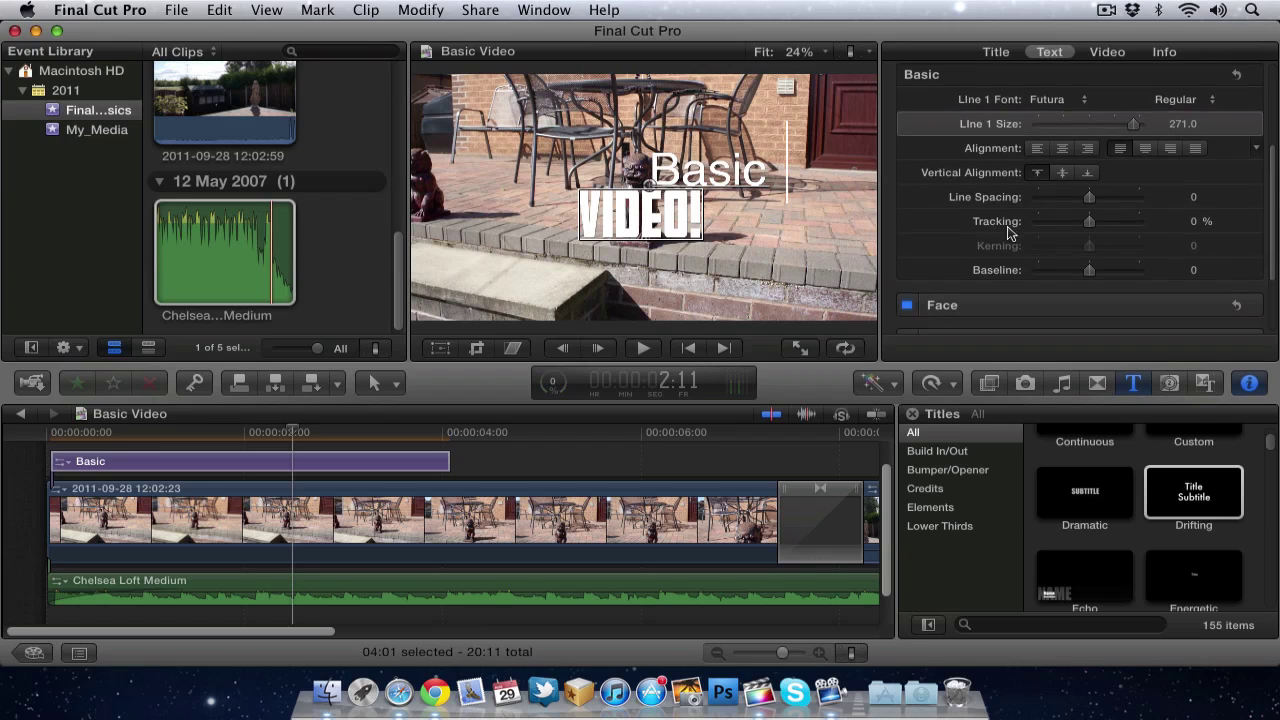
{"action": "scroll", "coordinate": [1008, 233], "scroll_direction": "down", "scroll_amount": 3}
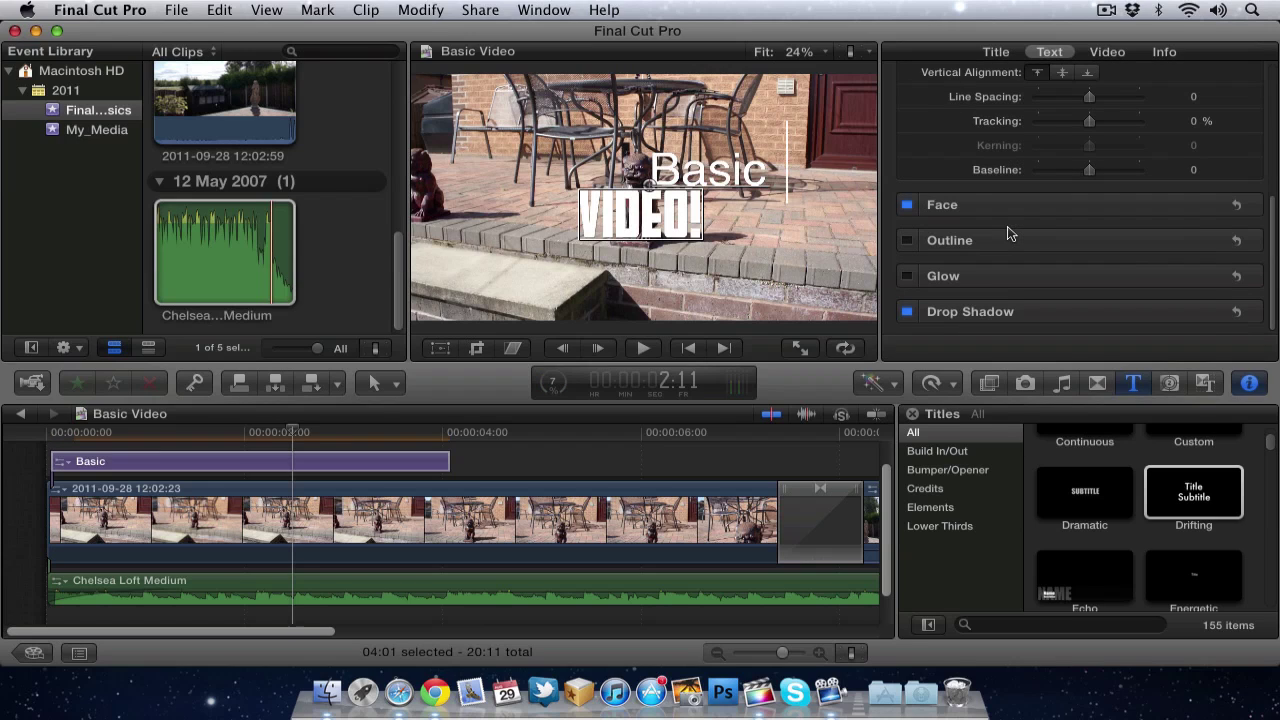
{"action": "scroll", "coordinate": [1015, 232], "scroll_direction": "up", "scroll_amount": 2}
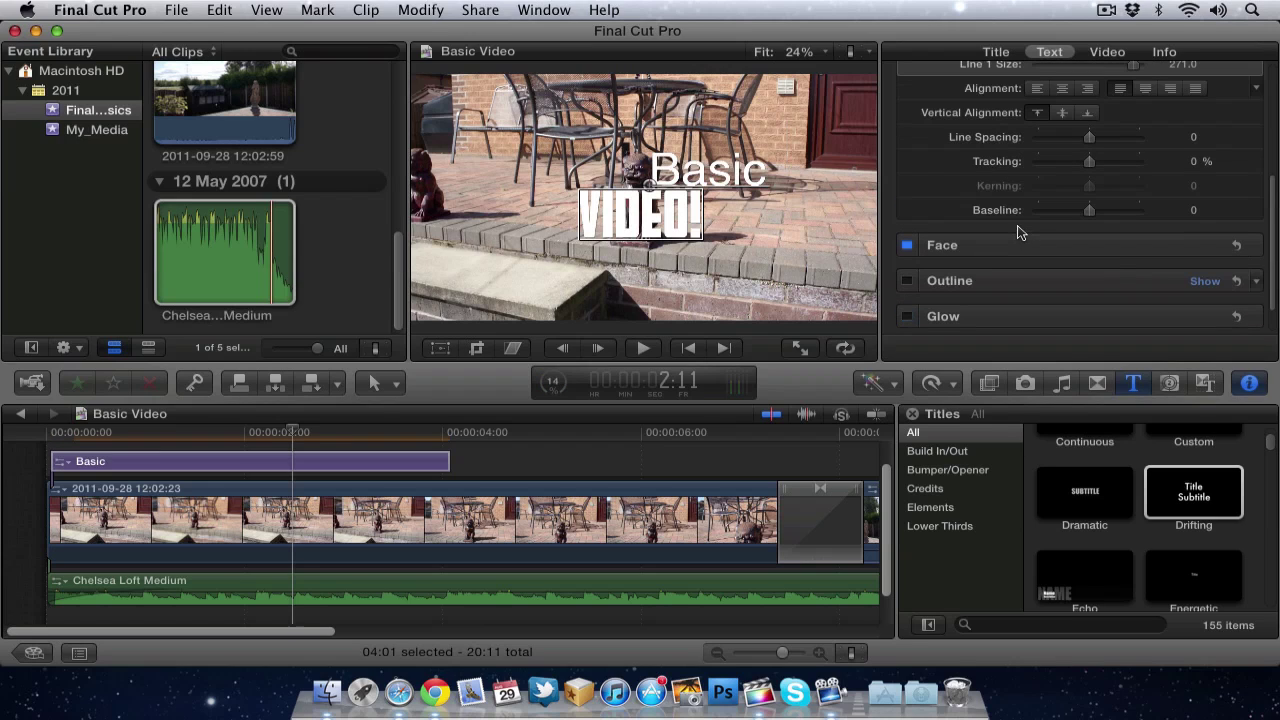
{"action": "scroll", "coordinate": [1025, 228], "scroll_direction": "up", "scroll_amount": 3}
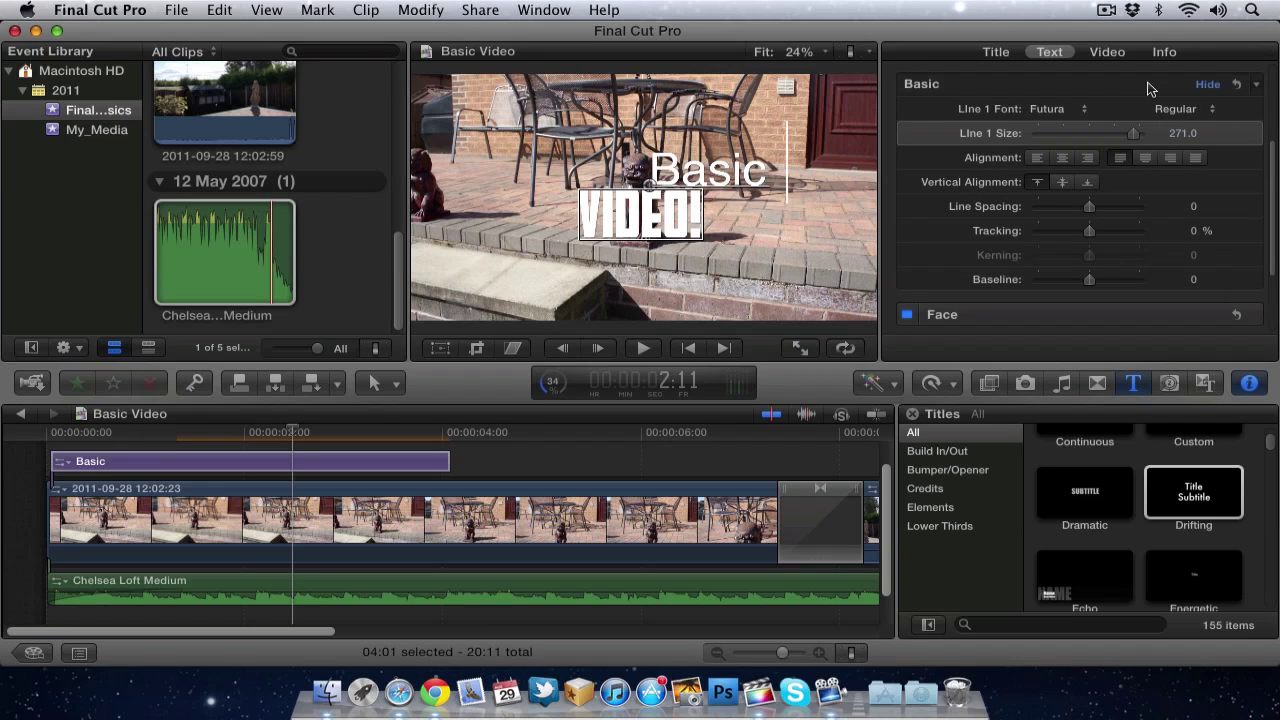
- Deselect the title, scroll the timeline to its end, and park the playhead past the landscape clip
{"action": "left_click", "coordinate": [476, 473]}
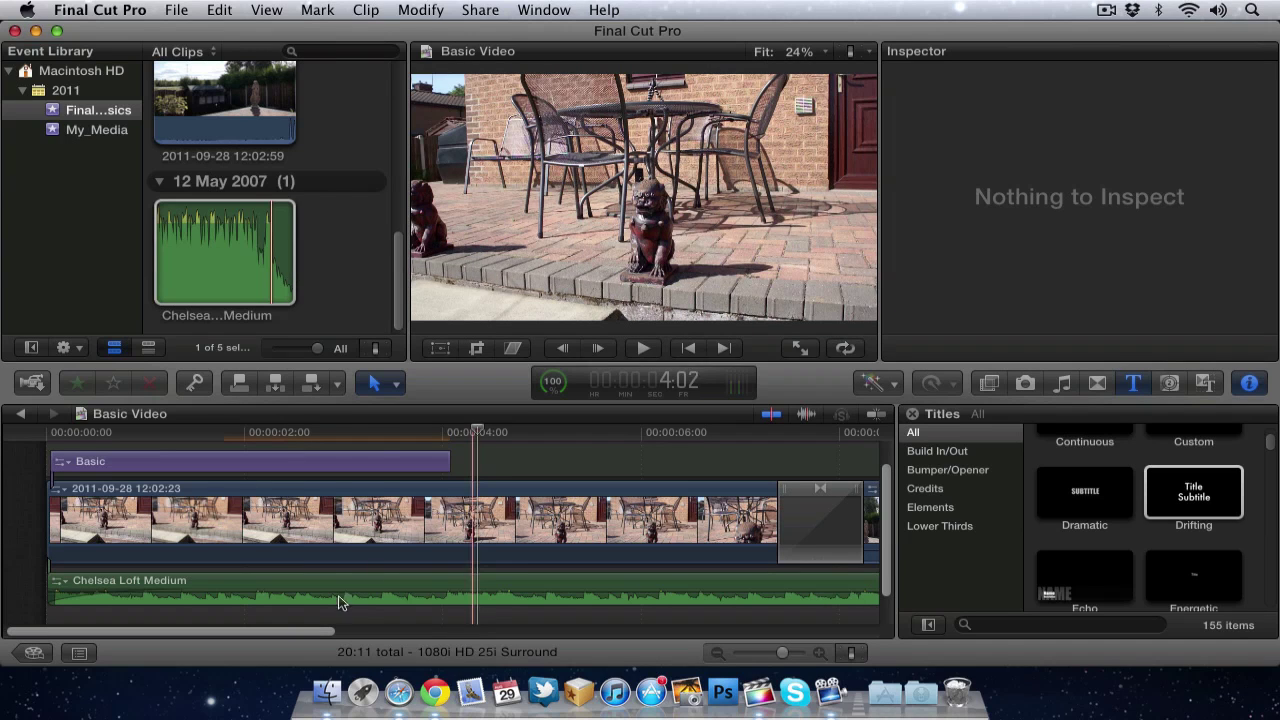
{"action": "left_click_drag", "start_coordinate": [306, 633], "coordinate": [816, 642]}
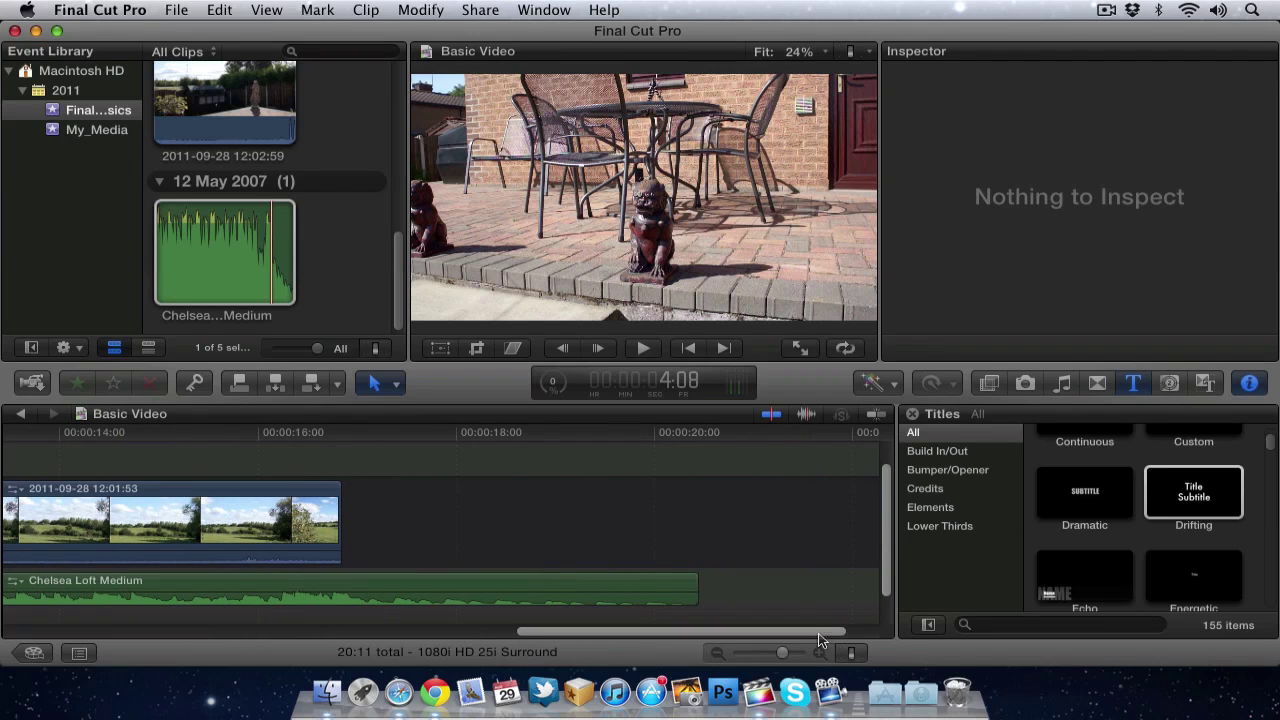
{"action": "left_click", "coordinate": [670, 526]}
- Add the Scrolling title from the Credits category right after the final landscape clip
{"action": "left_click", "coordinate": [927, 490]}
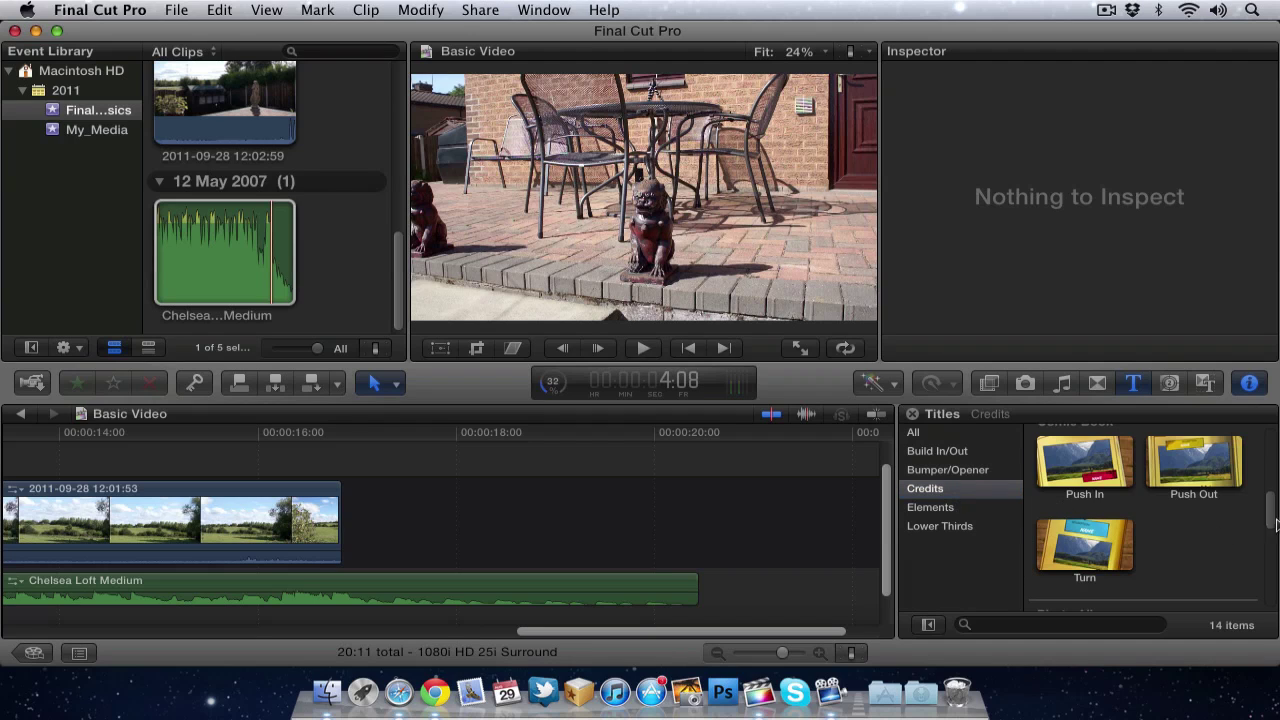
{"action": "left_click_drag", "start_coordinate": [1271, 515], "coordinate": [1272, 422]}
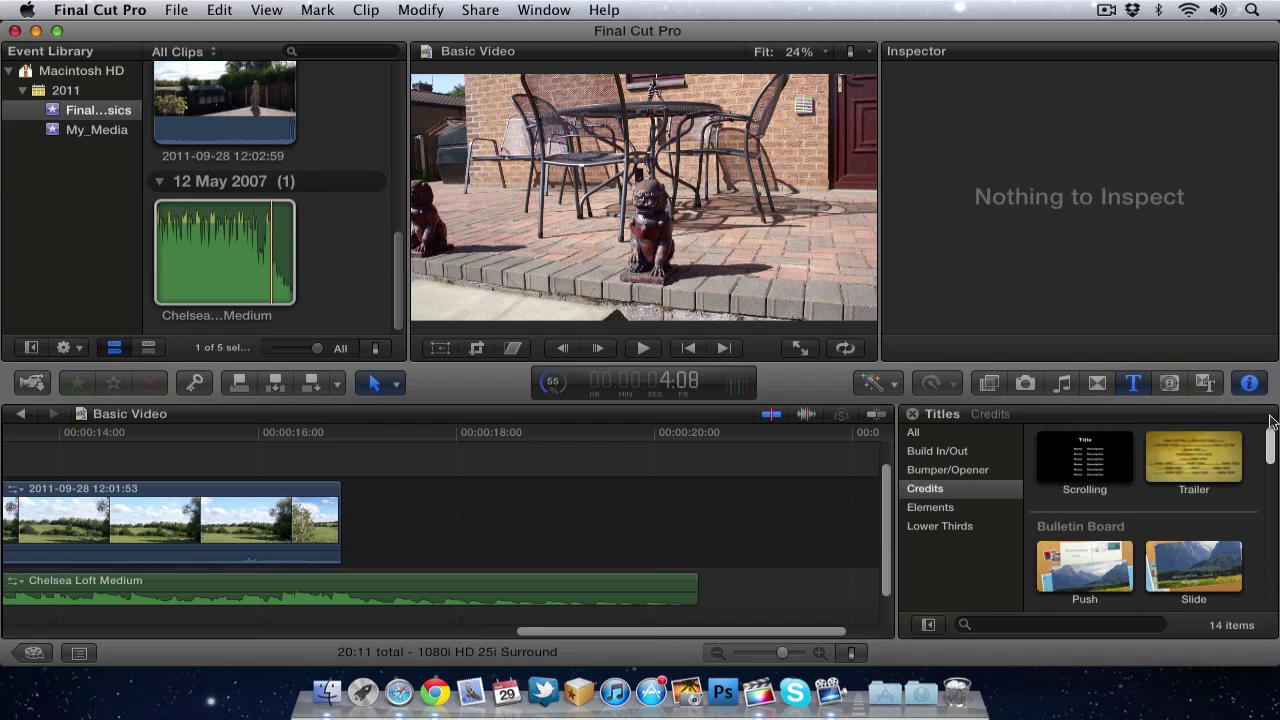
{"action": "left_click", "coordinate": [1070, 462]}
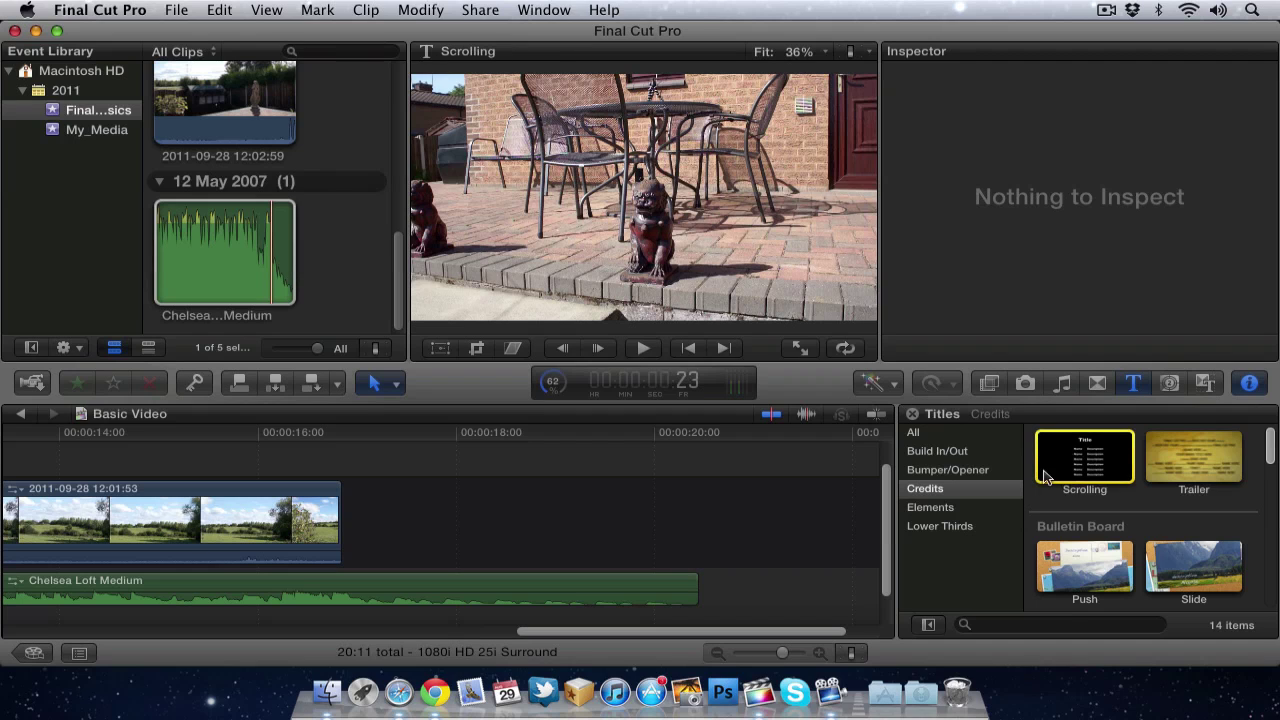
{"action": "left_click_drag", "start_coordinate": [1045, 478], "coordinate": [408, 521]}
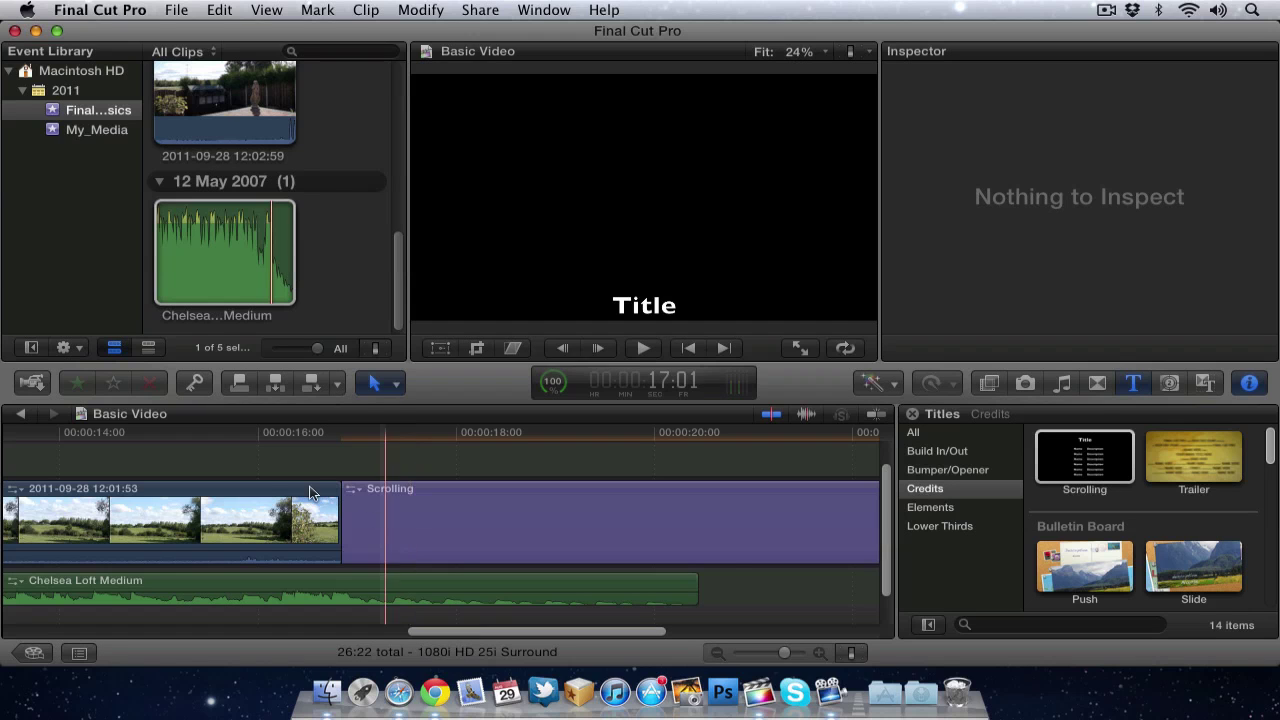
{"action": "key", "text": "space"}
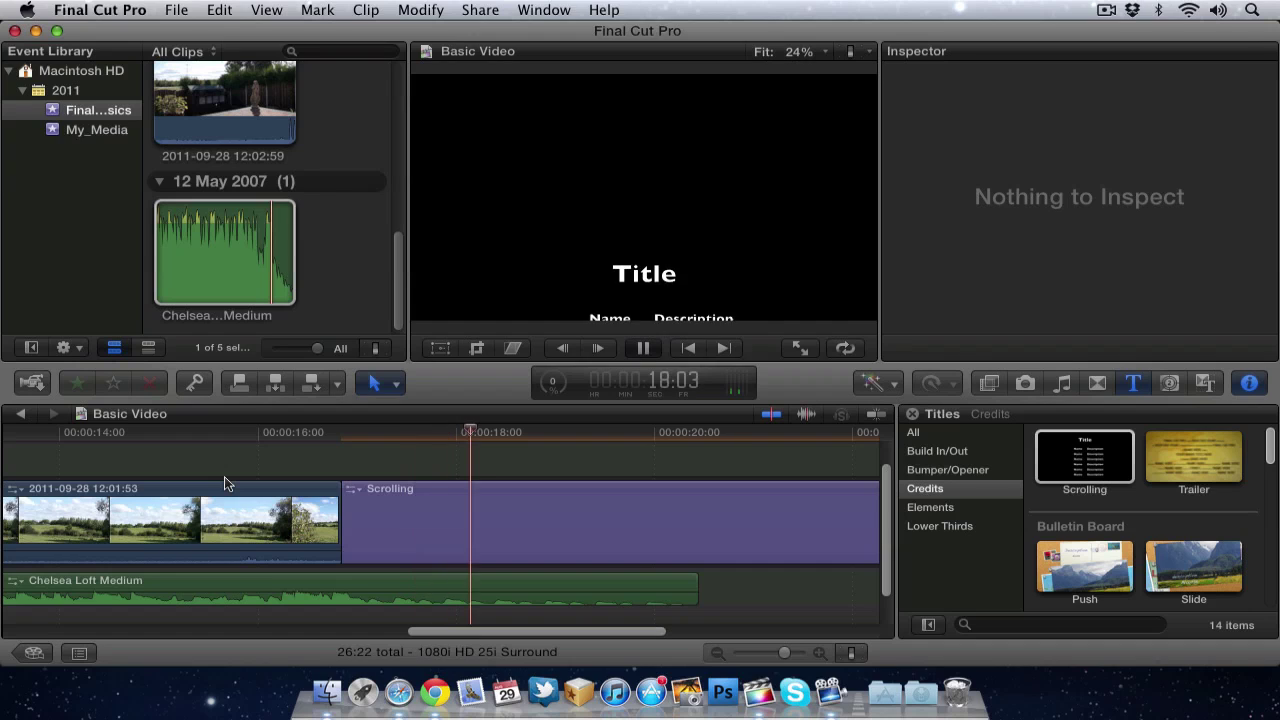
{"action": "key", "text": "space"}
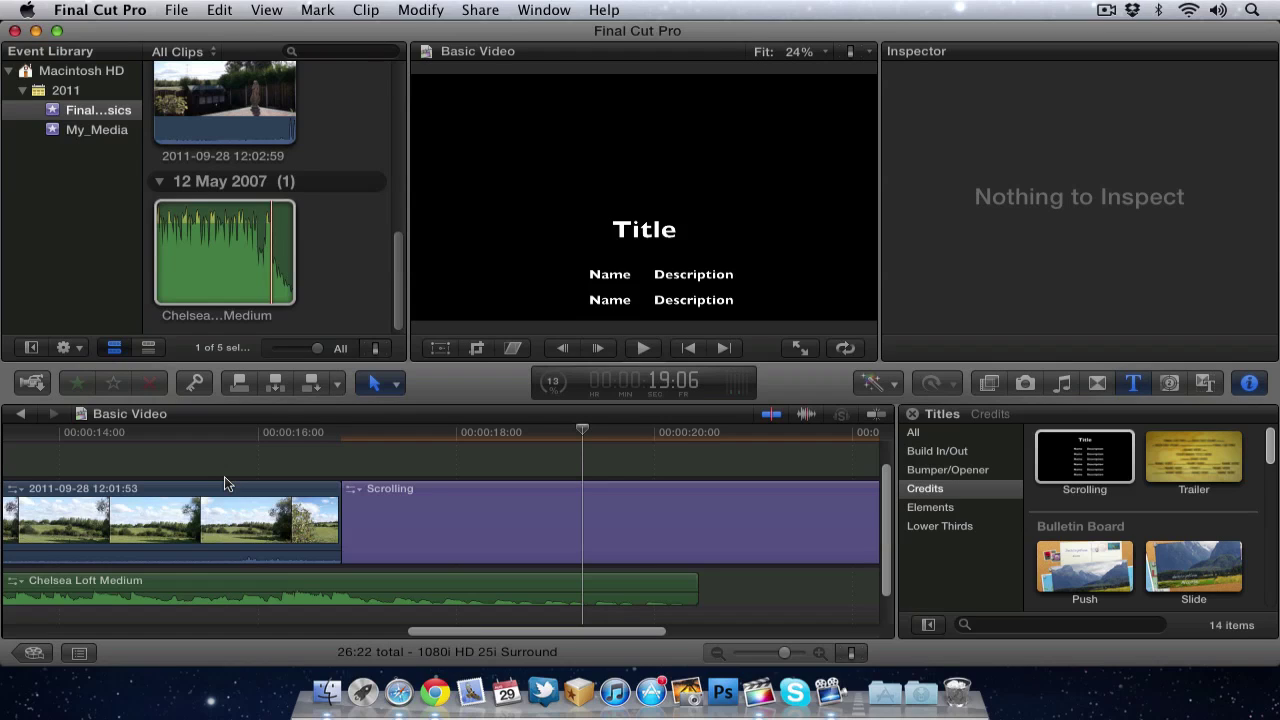
- Select the Scrolling credits clip and replace its 'Title' heading with 'Credits' in the Text inspector
{"action": "left_click", "coordinate": [520, 510]}
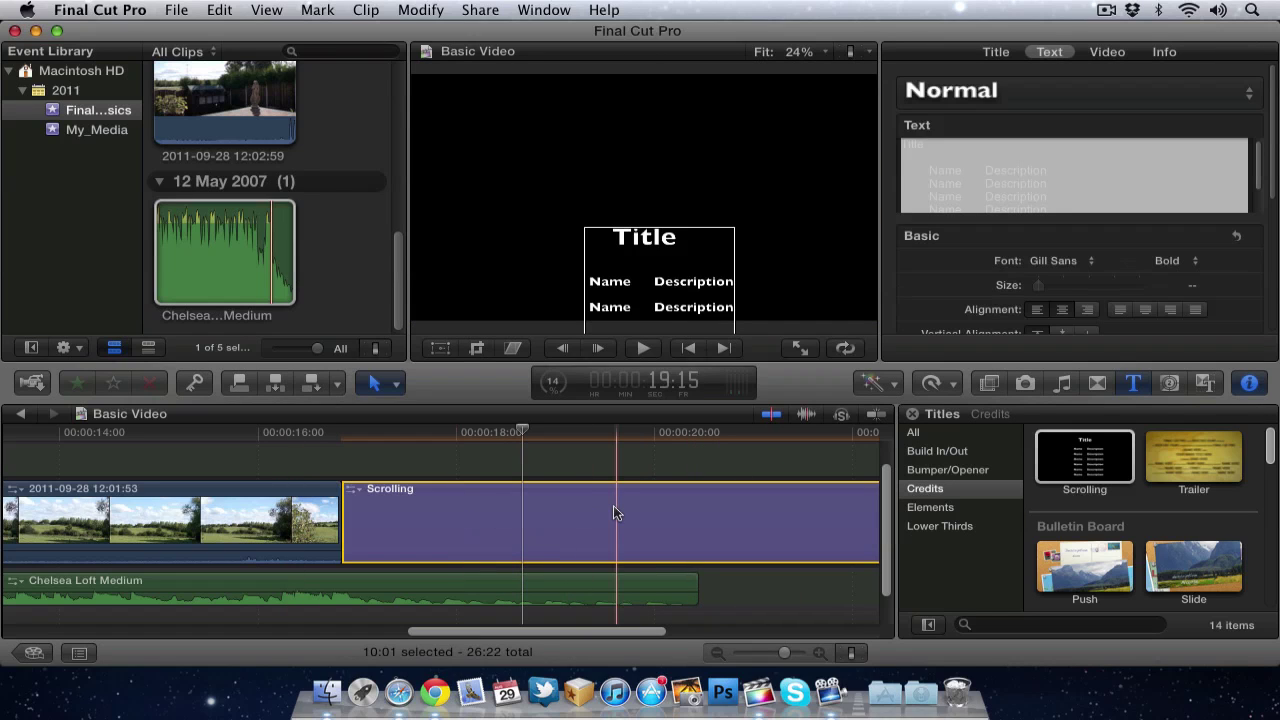
{"action": "left_click", "coordinate": [1248, 388]}
{"action": "left_click", "coordinate": [1248, 388]}
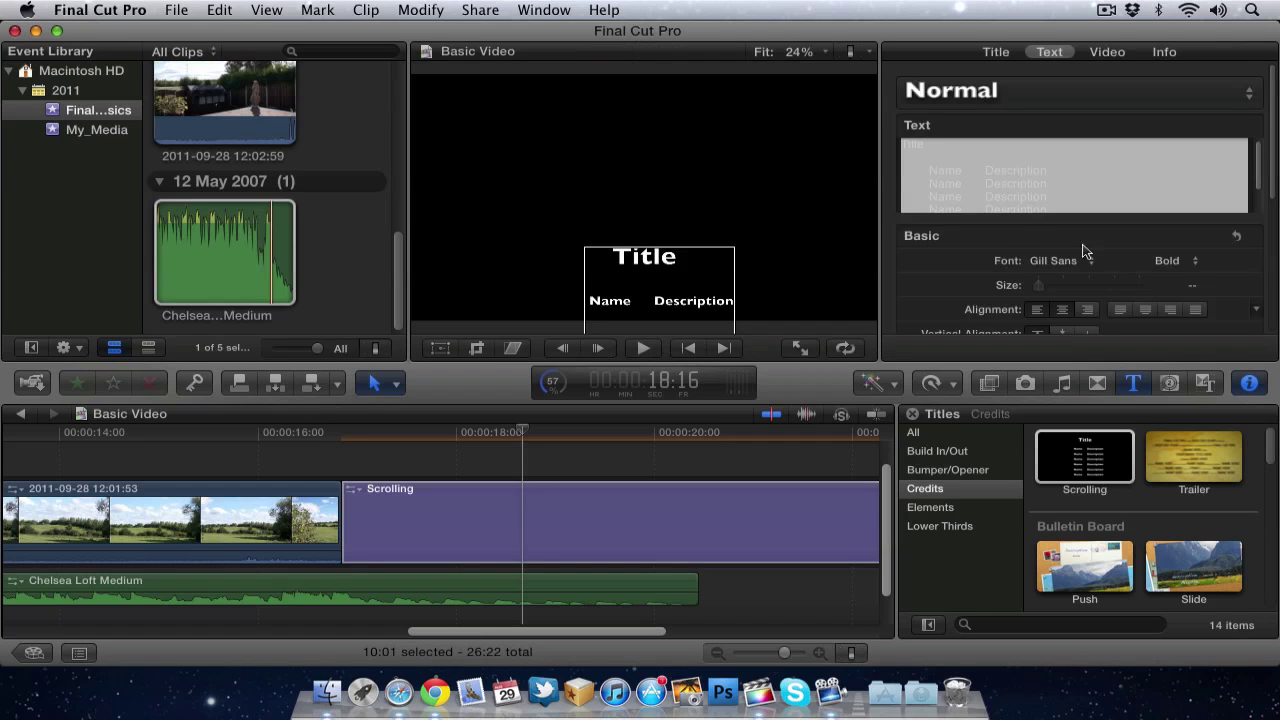
{"action": "left_click", "coordinate": [974, 187]}
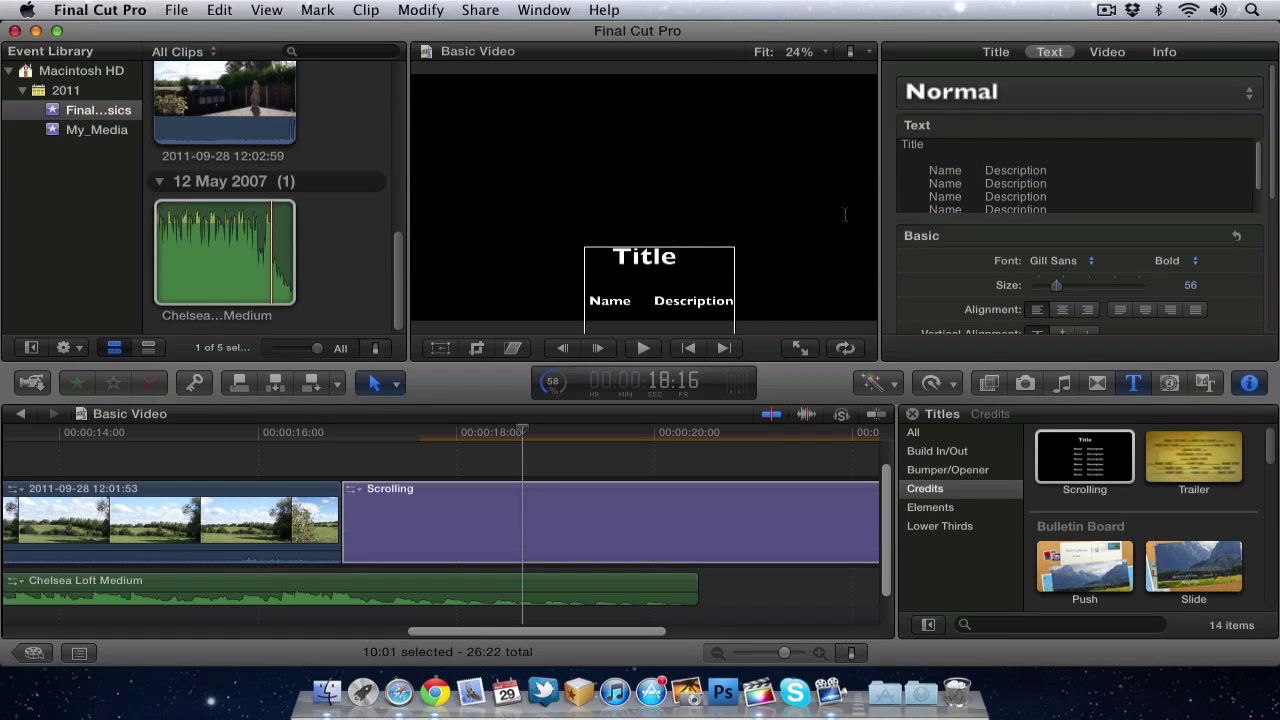
{"action": "double_click", "coordinate": [660, 257]}
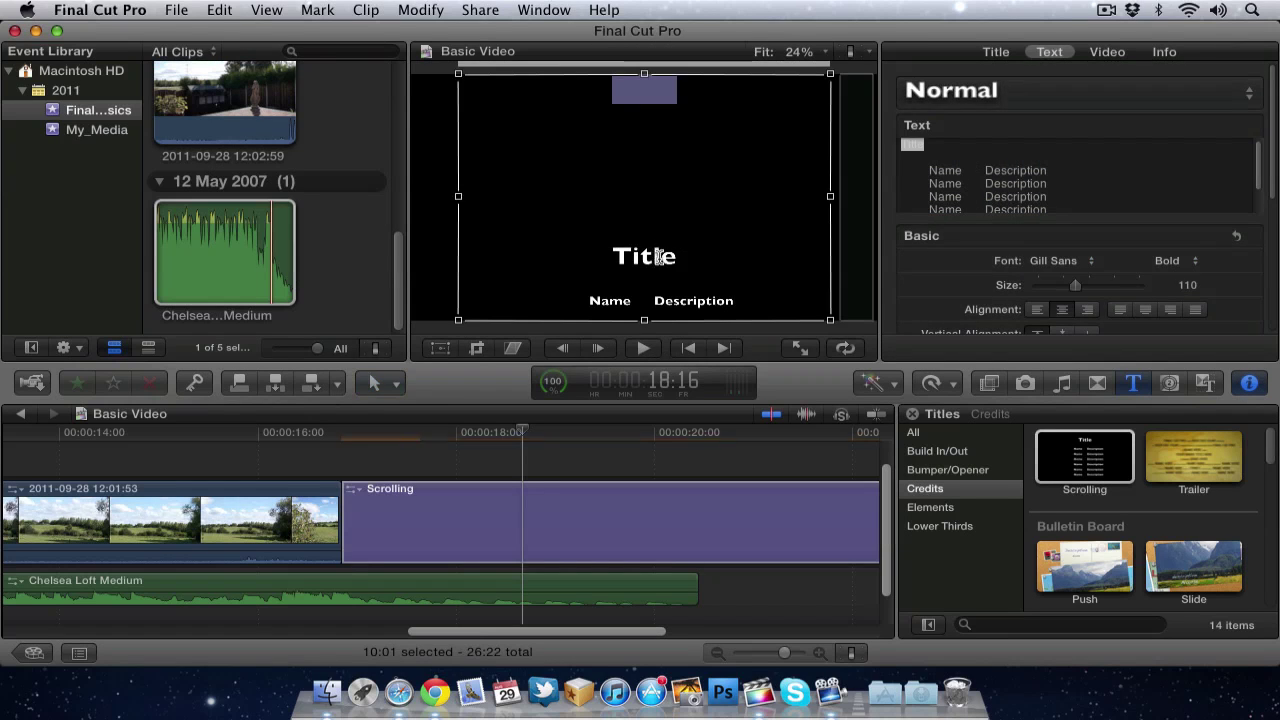
{"action": "left_click", "coordinate": [660, 257]}
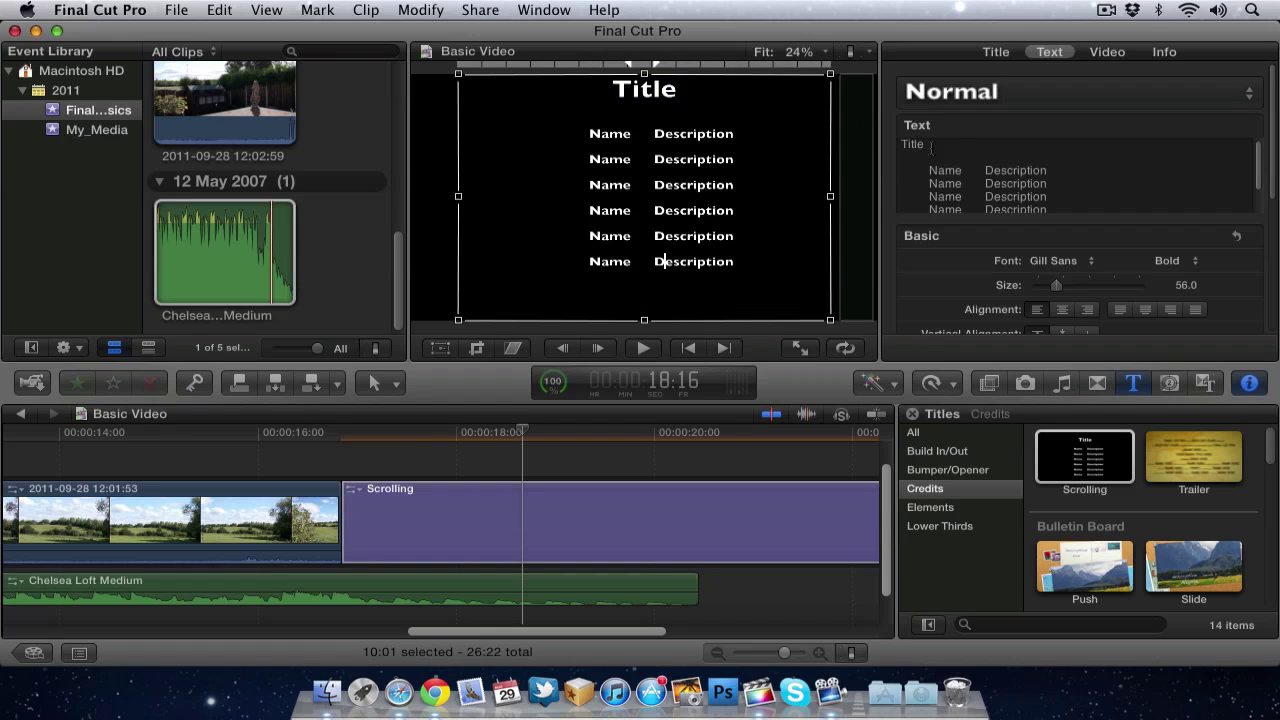
{"action": "left_click_drag", "start_coordinate": [931, 147], "coordinate": [846, 140]}
{"action": "type", "text": "Cr"}
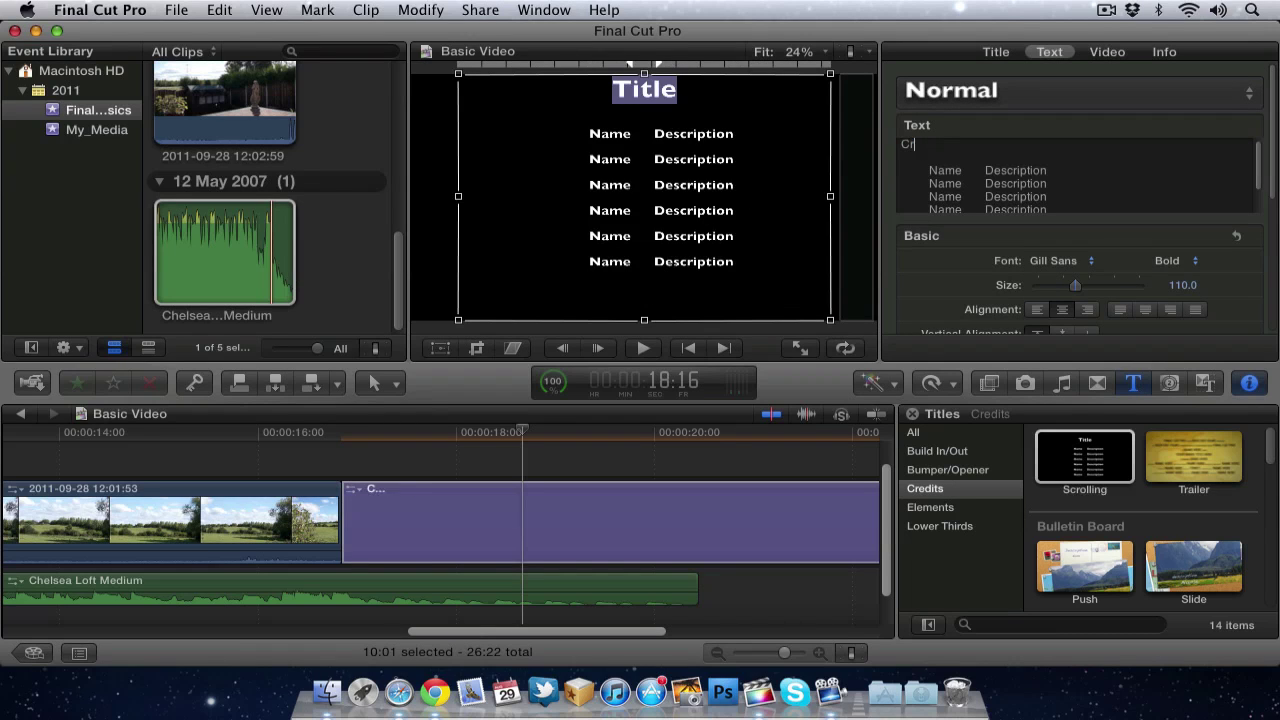
{"action": "type", "text": "edits"}
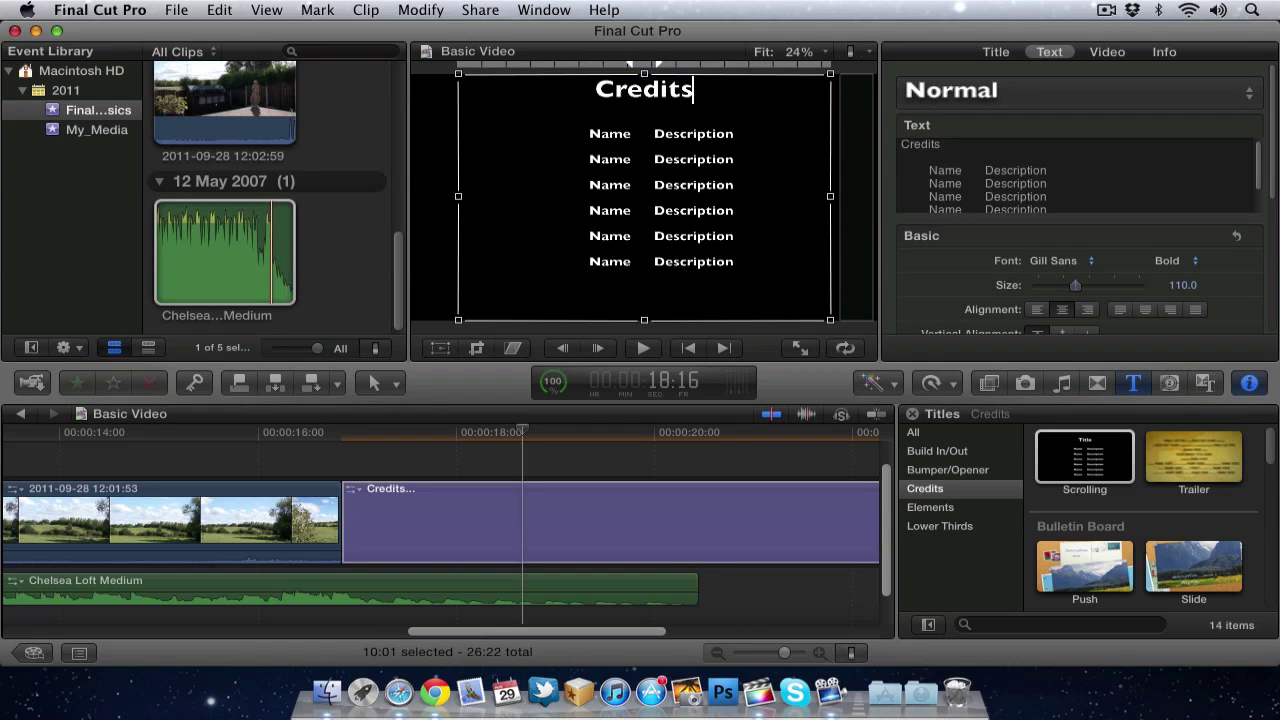
{"action": "left_click_drag", "start_coordinate": [1050, 170], "coordinate": [985, 170]}
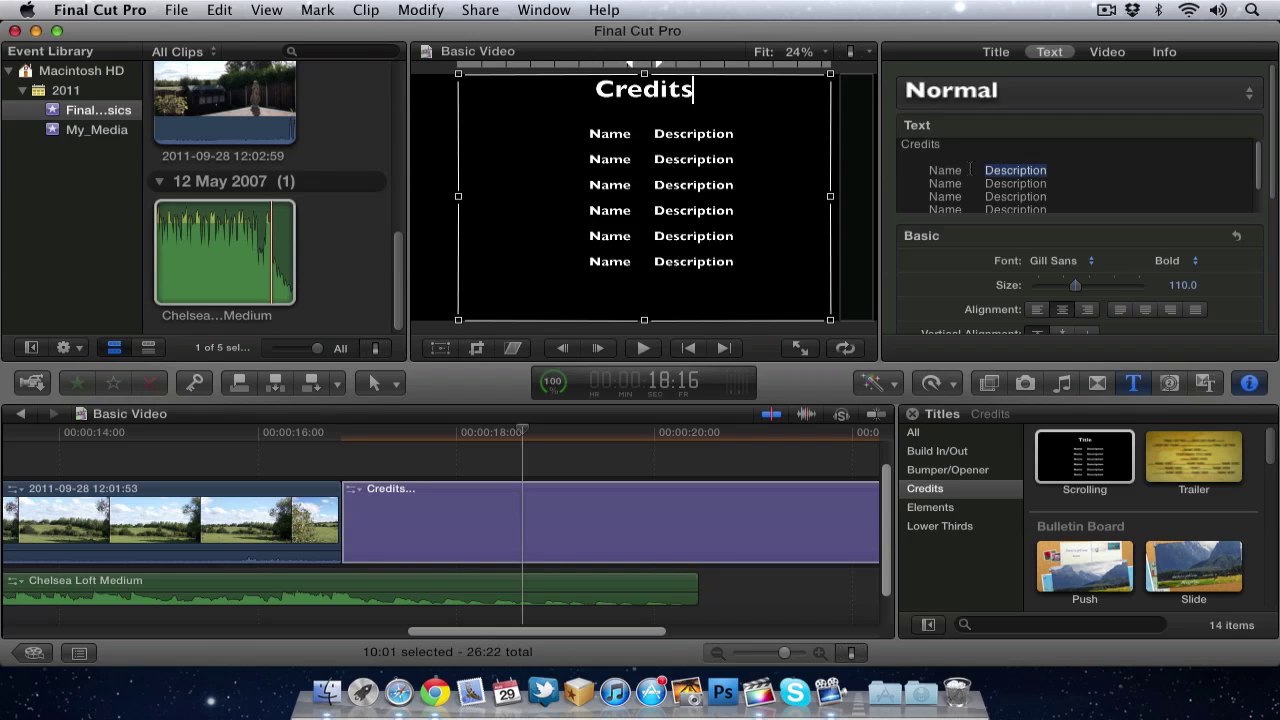